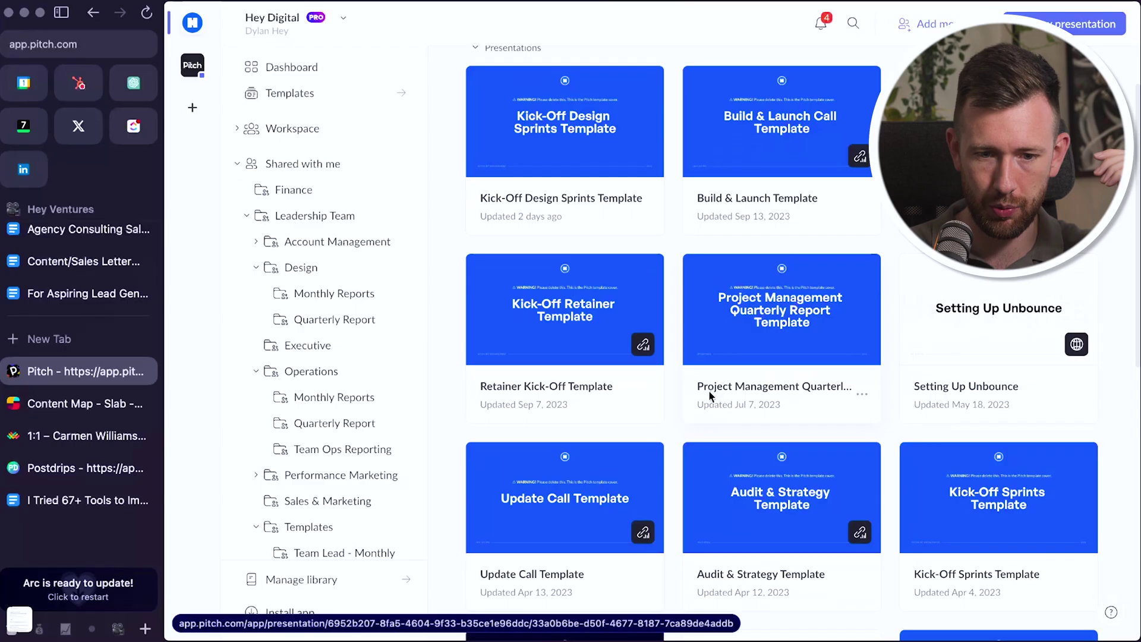
Open the Retainer Kick-Off Template and page through its slides back to the cover.
click(573, 354)
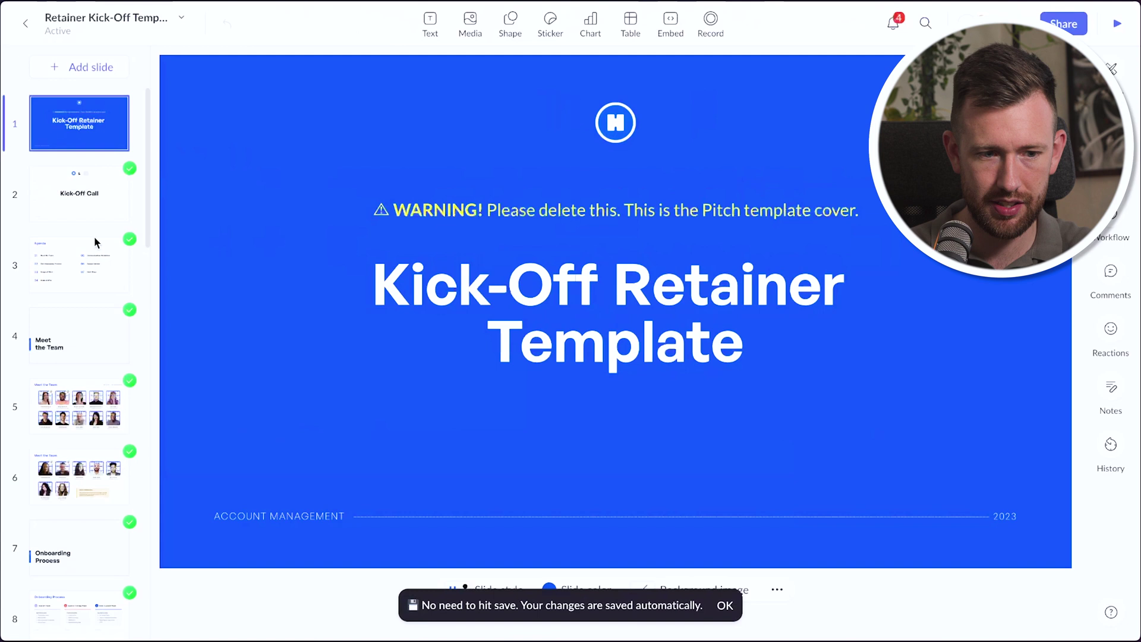
key(Down)
key(Down)
key(Down)
key(Down)
key(Down)
key(Down)
key(Down)
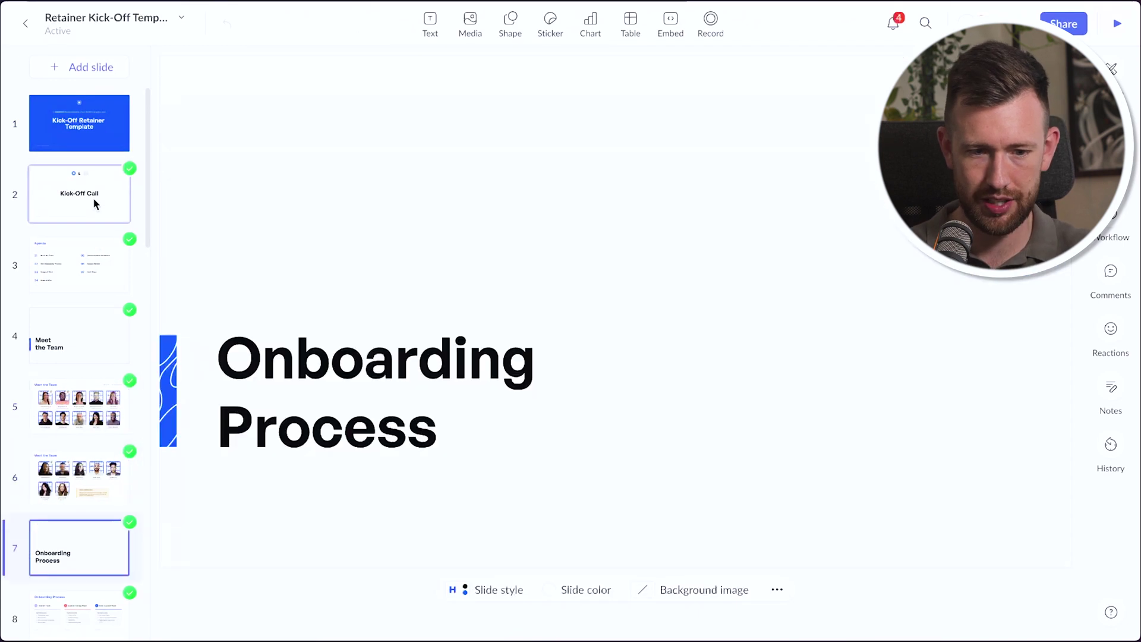
key(Down)
key(Down)
key(Up)
key(Up)
key(Up)
key(Up)
key(Up)
key(Up)
key(Up)
key(Up)
key(Up)
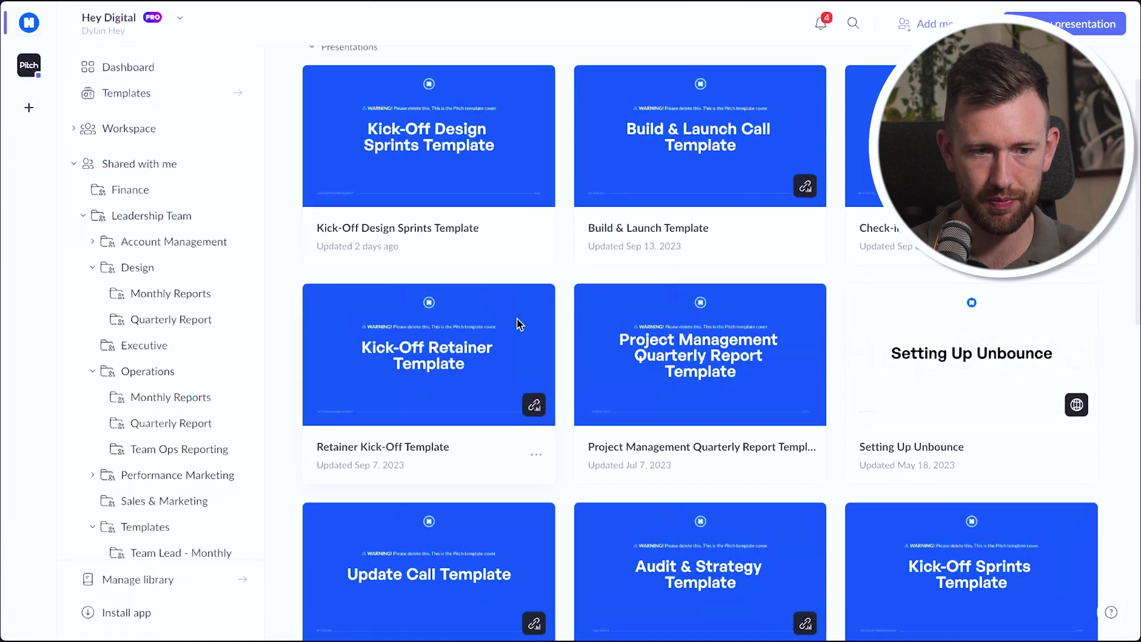
Find Monthly Reporting Template 4.0 in the library, open it, and view slide 2.
scroll(517, 323, down, 5)
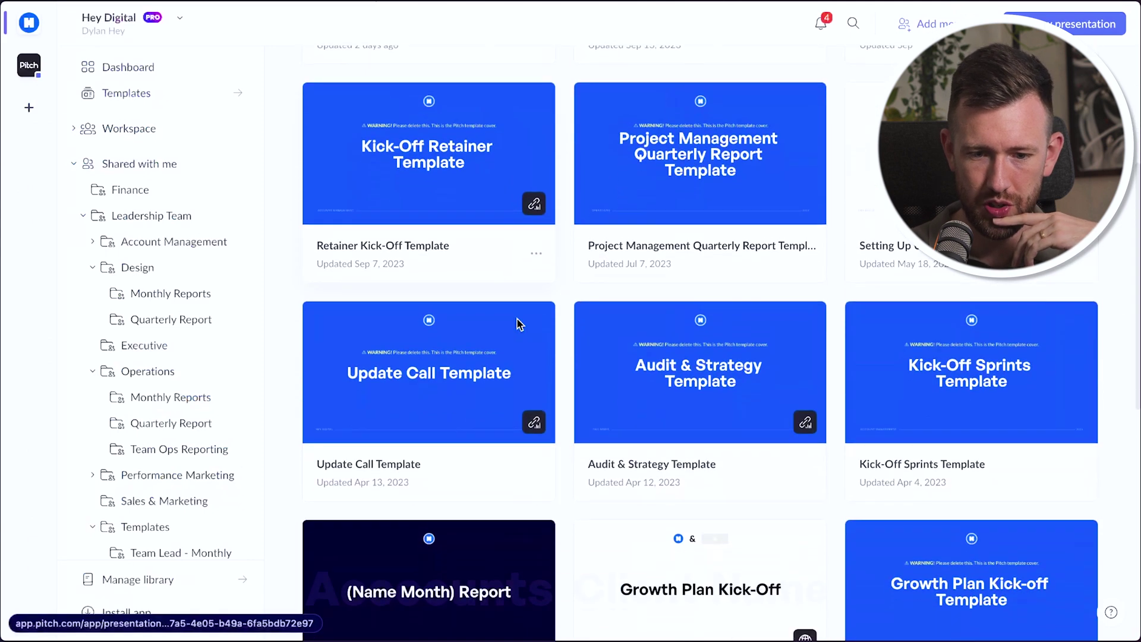
scroll(517, 322, down, 4)
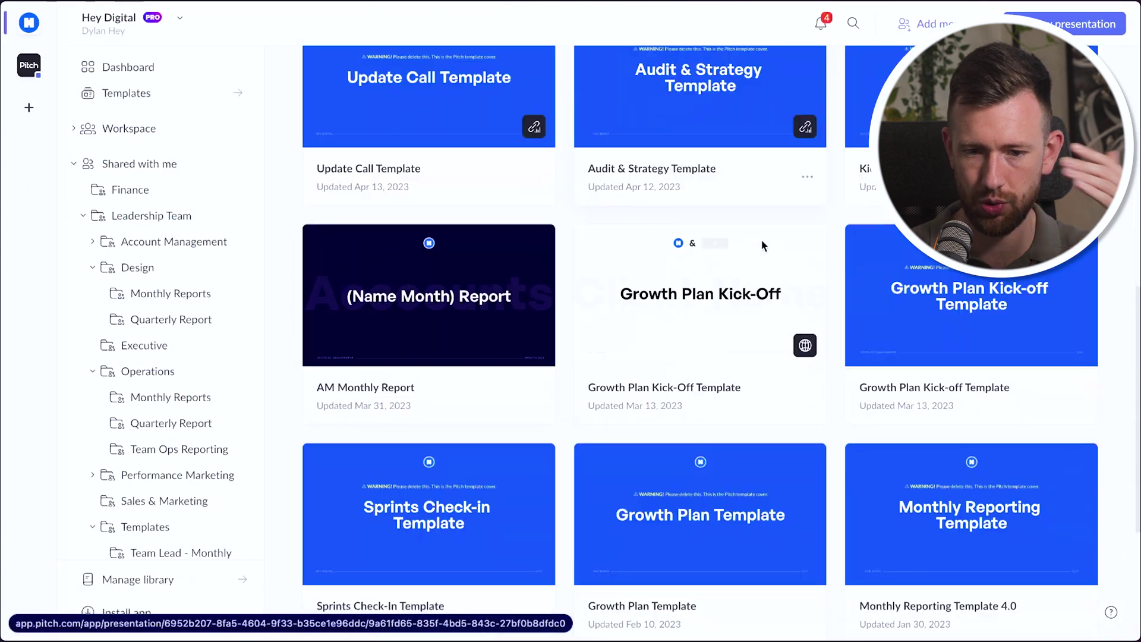
scroll(728, 387, down, 5)
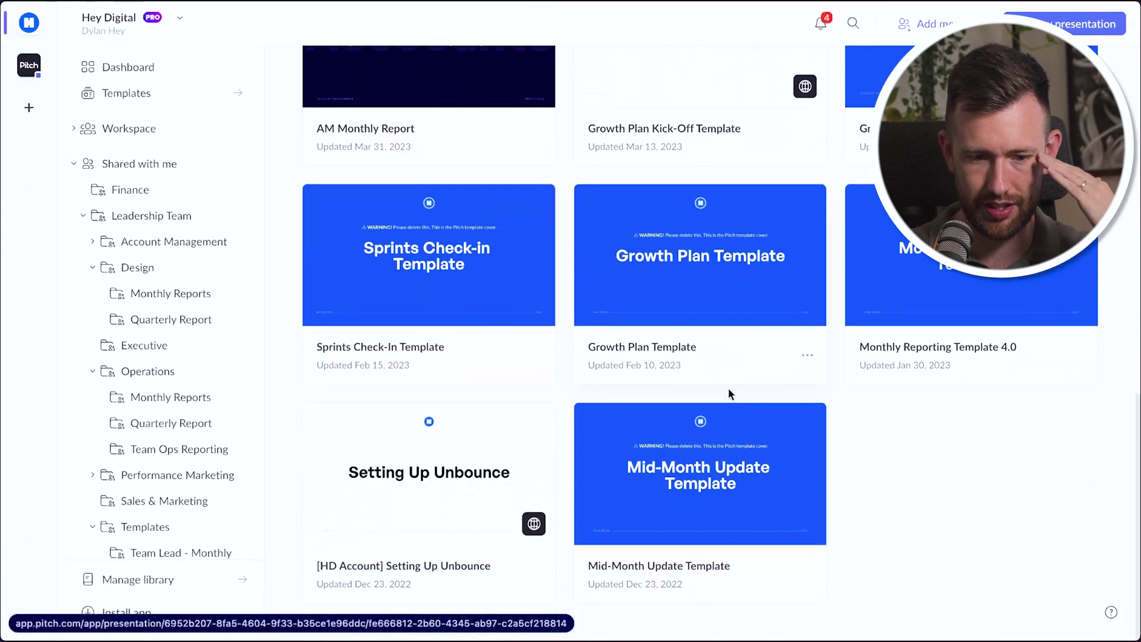
click(967, 295)
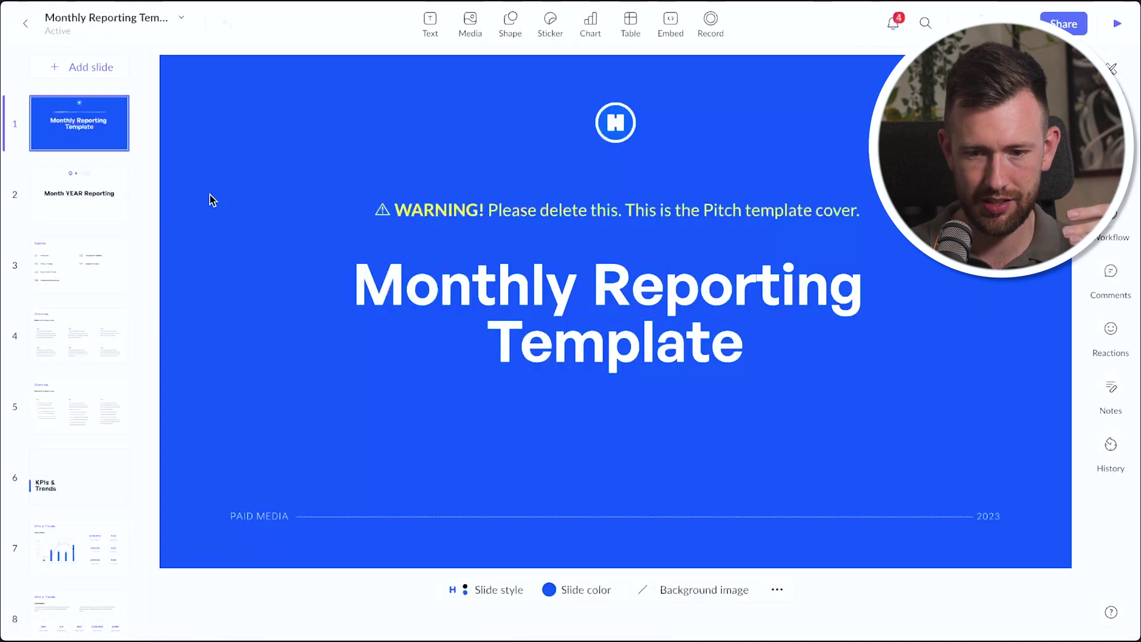
click(78, 203)
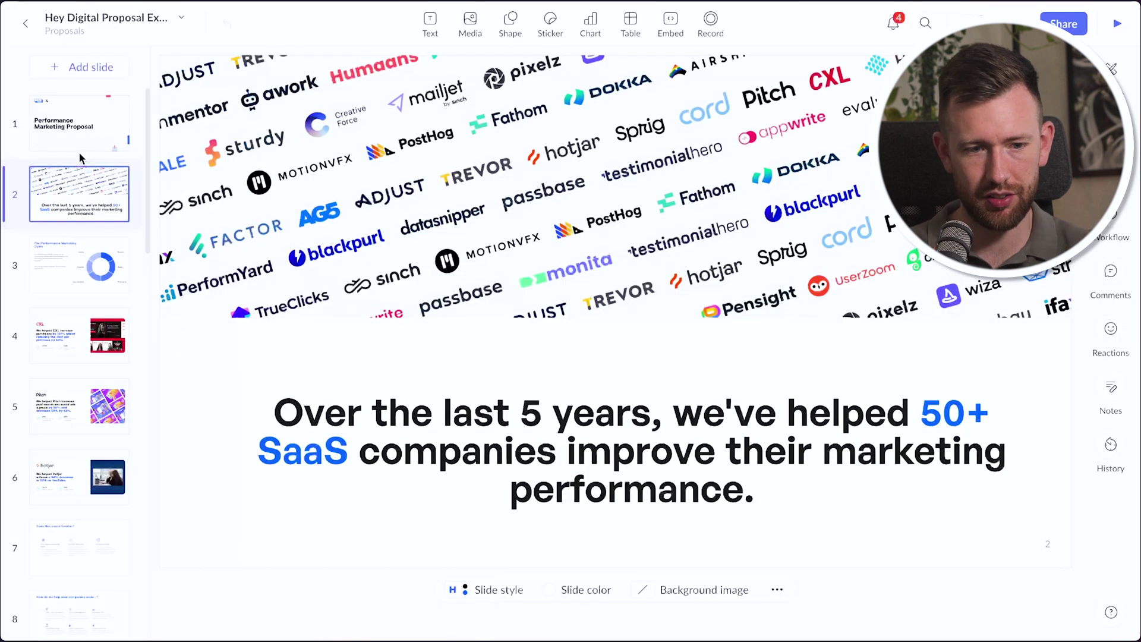
Open the Hey Digital Proposal Example and step through its client case-study slides.
key(Down)
key(Down)
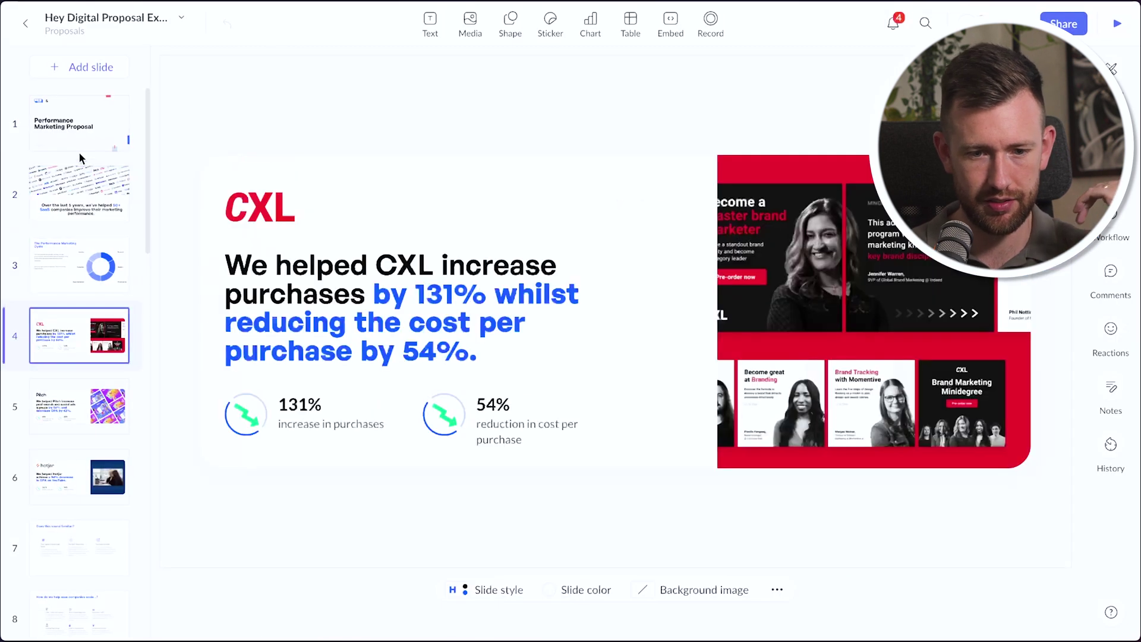
key(Down)
key(Down)
key(Down)
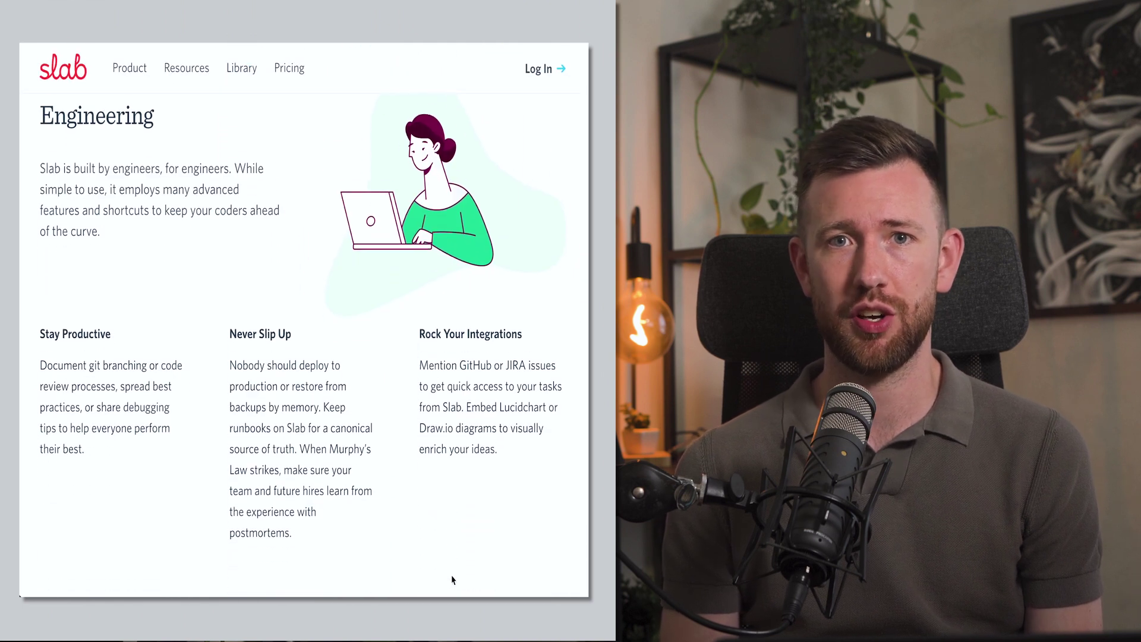
Scroll Slab's use-case page from Engineering to Operations' Standard Operating Procedures and Customer Success.
scroll(452, 575, down, 8)
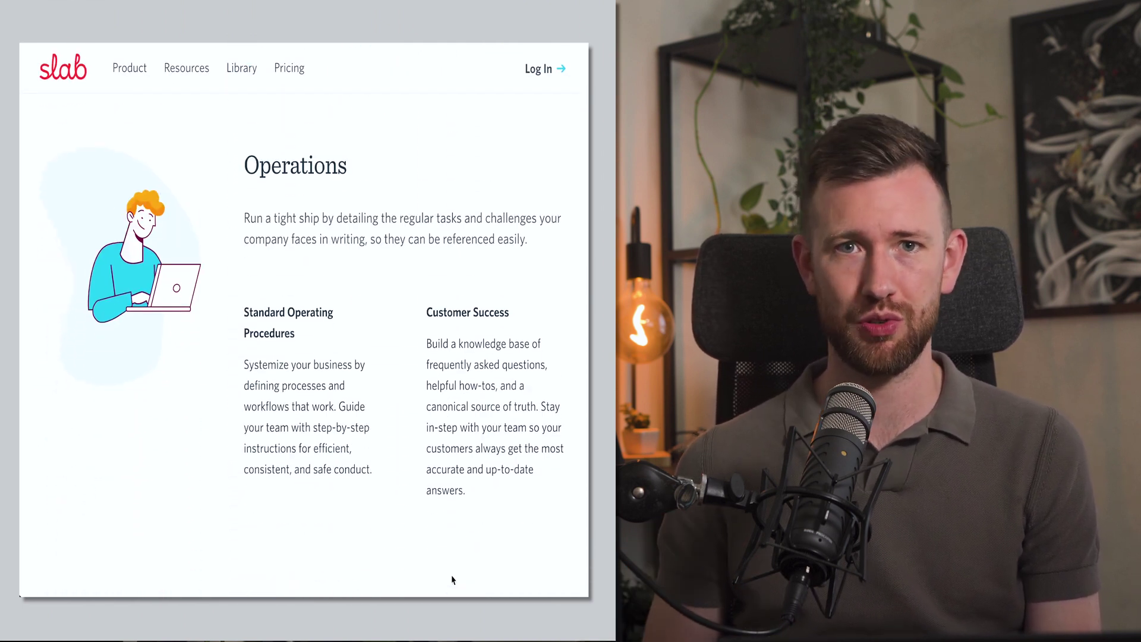
scroll(451, 575, down, 8)
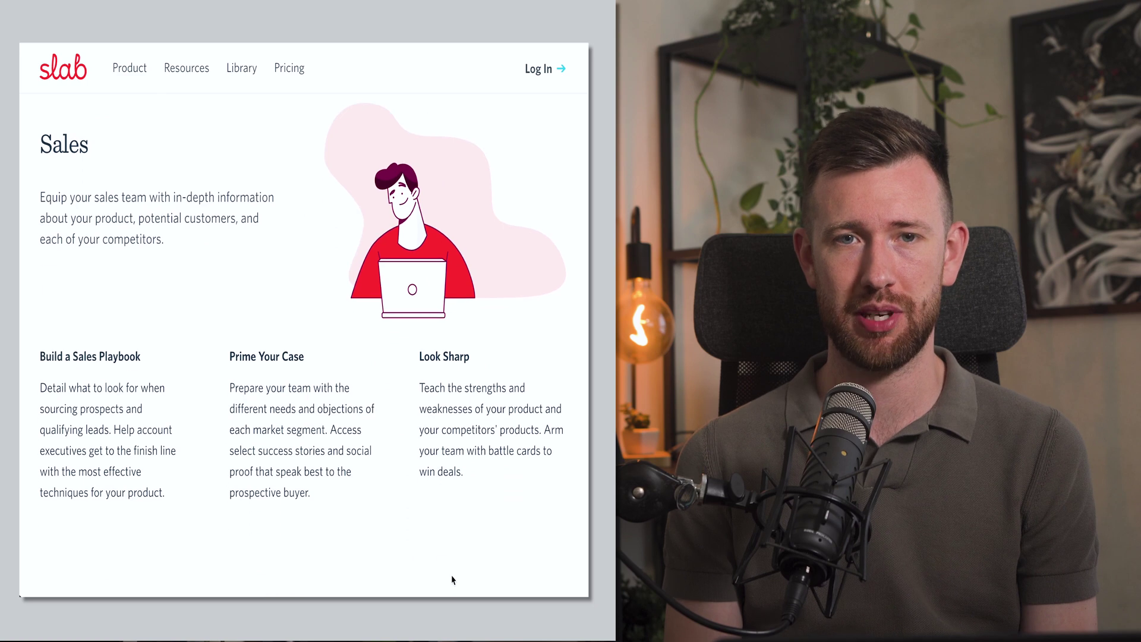
scroll(452, 577, down, 4)
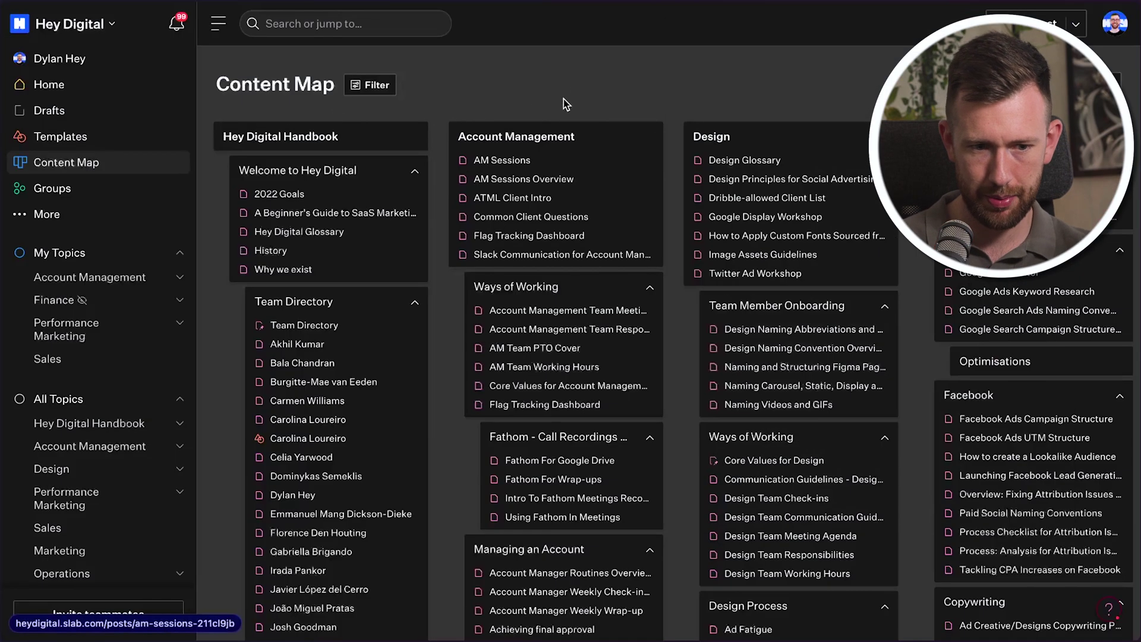
Preview handbook posts across the Hey Digital Content Map while moving down to the Culture section.
scroll(589, 259, right, 2)
scroll(588, 259, left, 2)
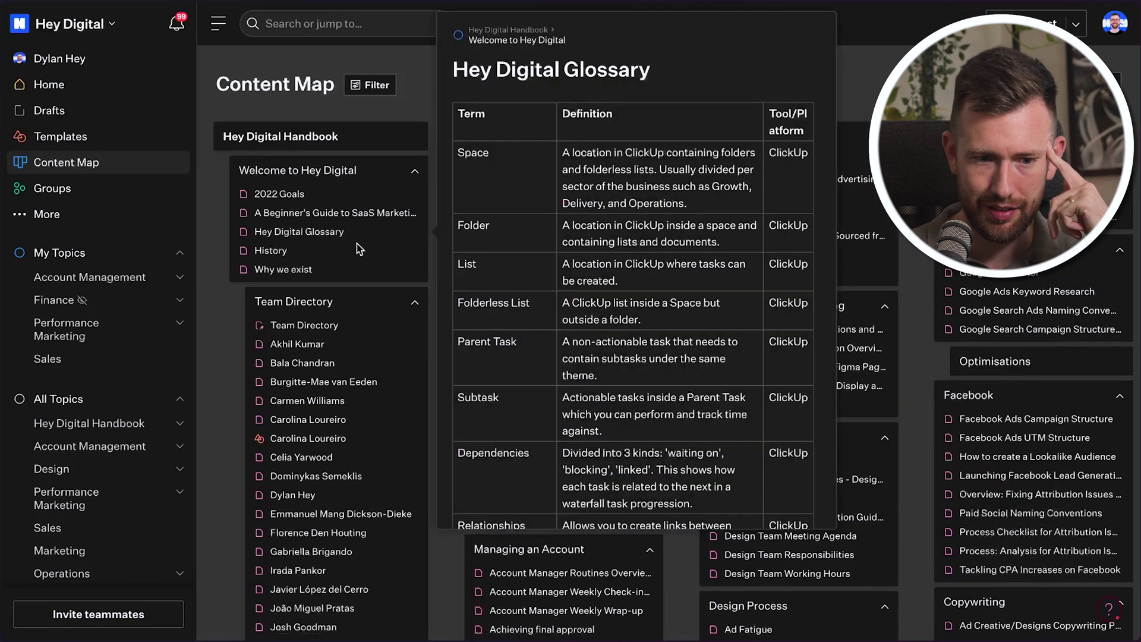
mouse_move(286, 252)
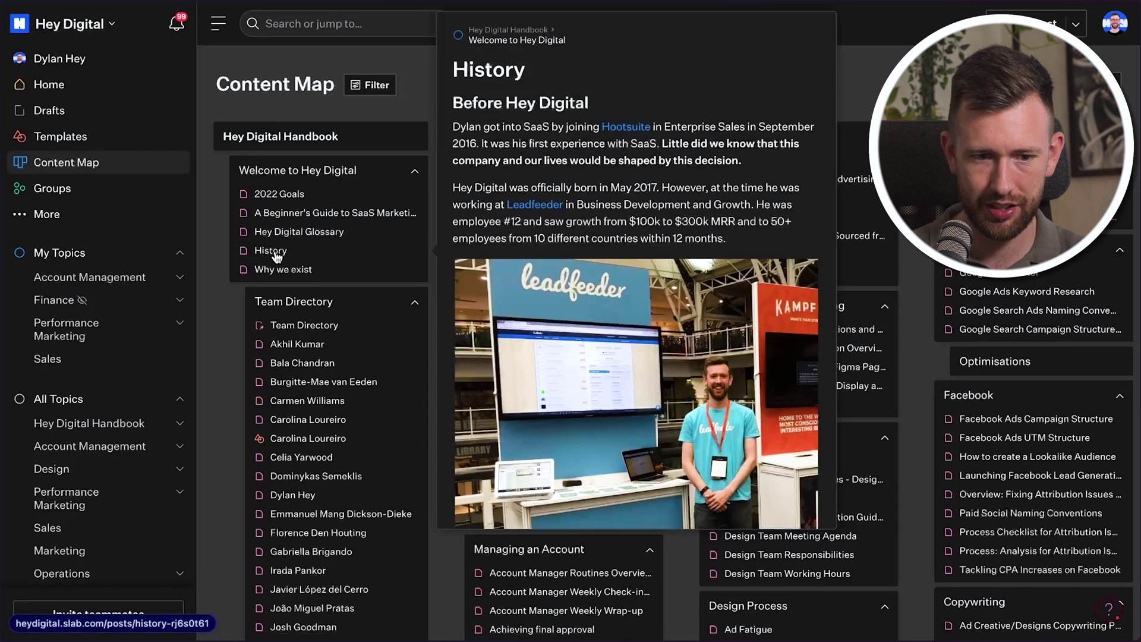
scroll(566, 333, down, 15)
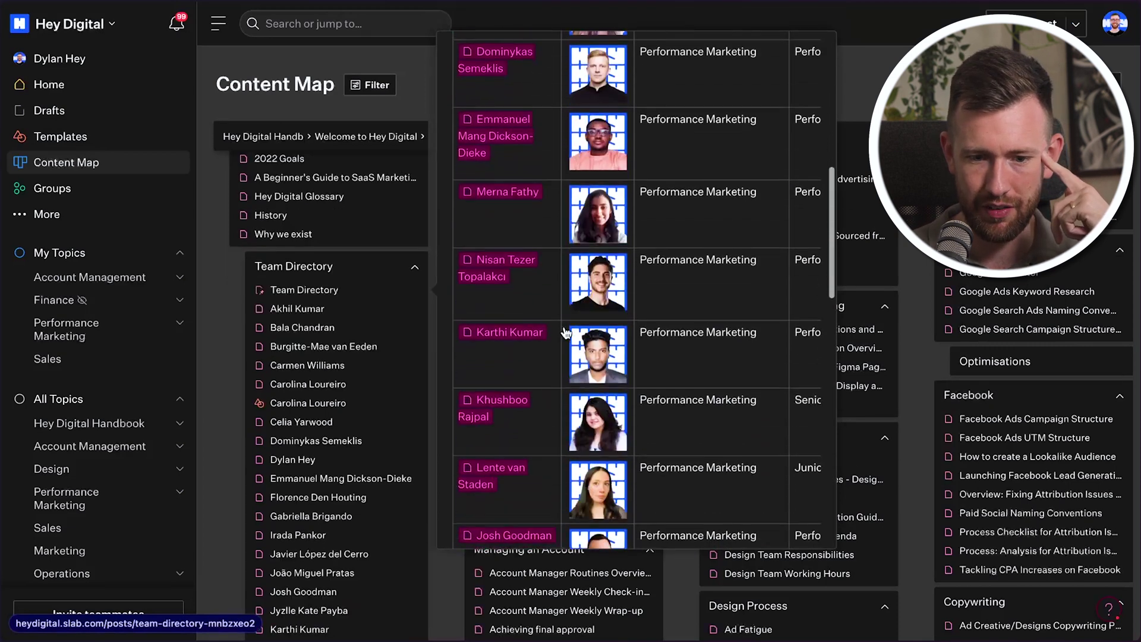
scroll(565, 333, down, 10)
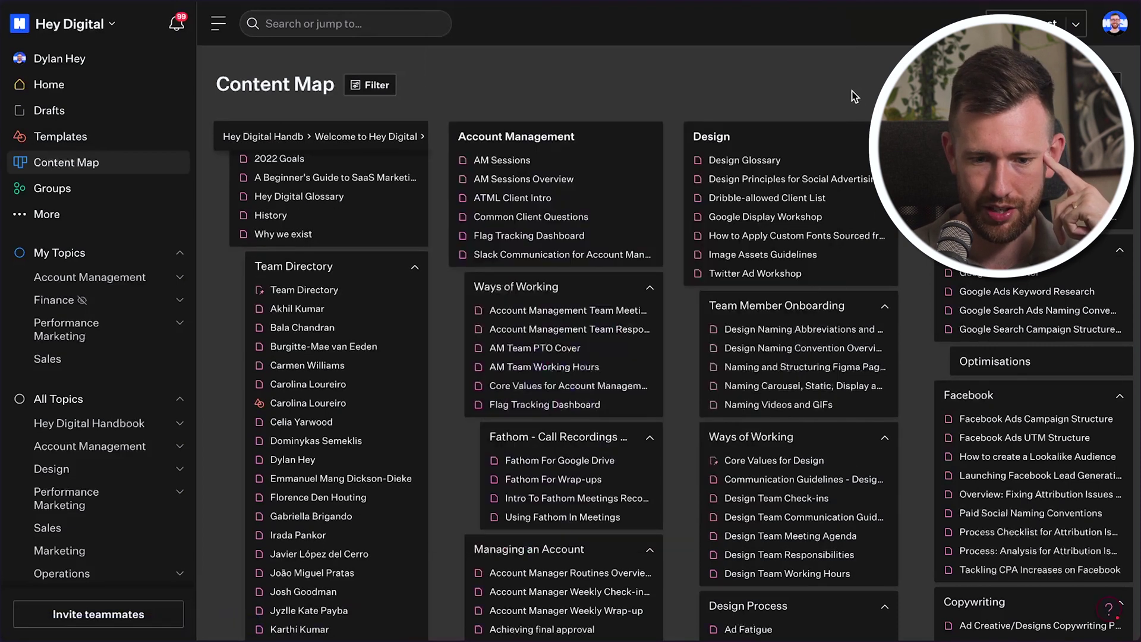
mouse_move(636, 396)
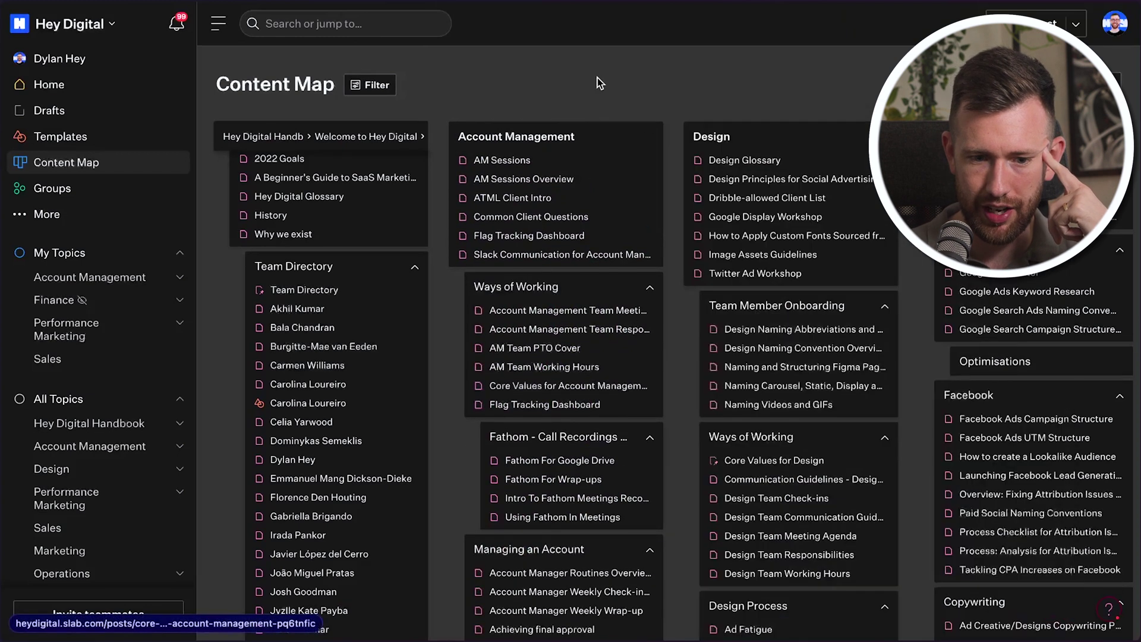
scroll(428, 292, down, 5)
scroll(375, 380, down, 5)
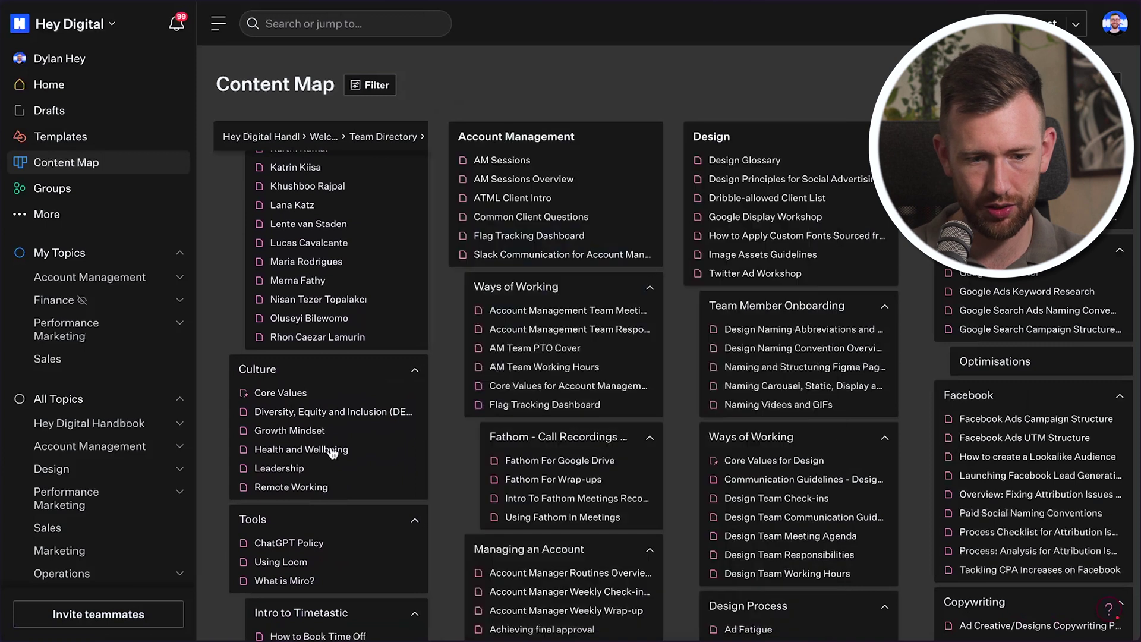
scroll(329, 443, down, 3)
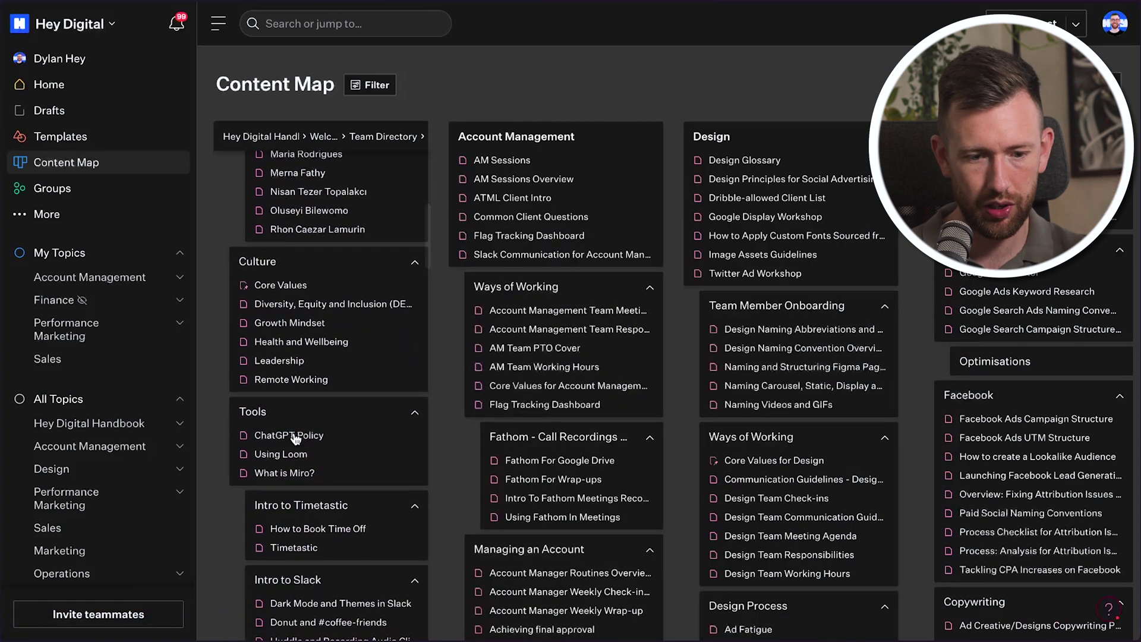
mouse_move(301, 384)
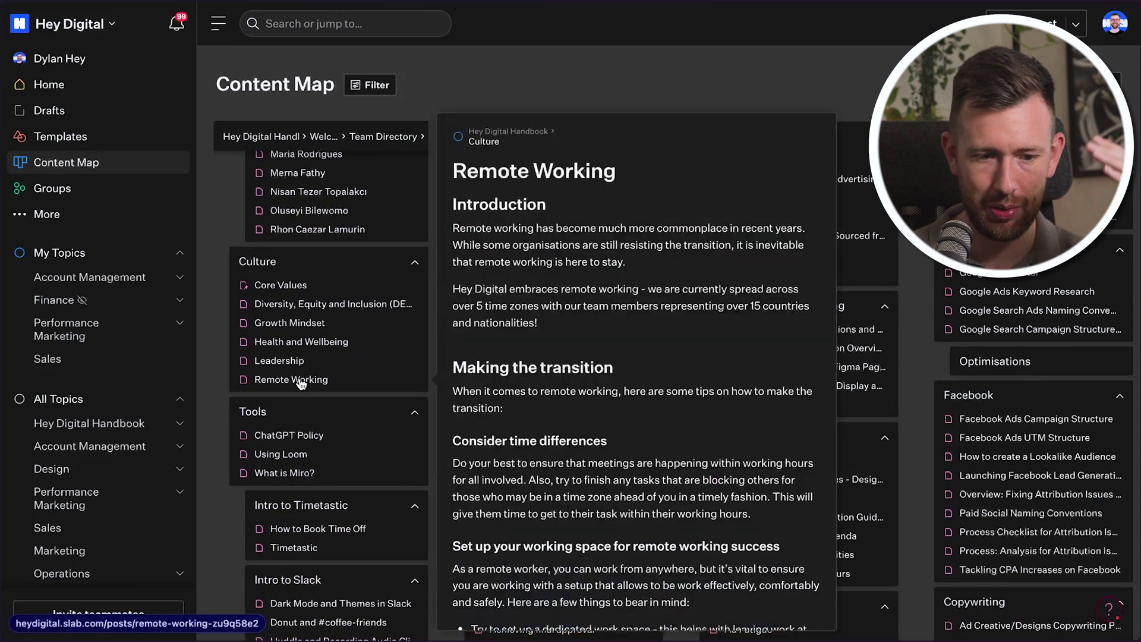
scroll(515, 388, down, 5)
Open the full Remote Working post and collapse the all-topics list.
click(561, 412)
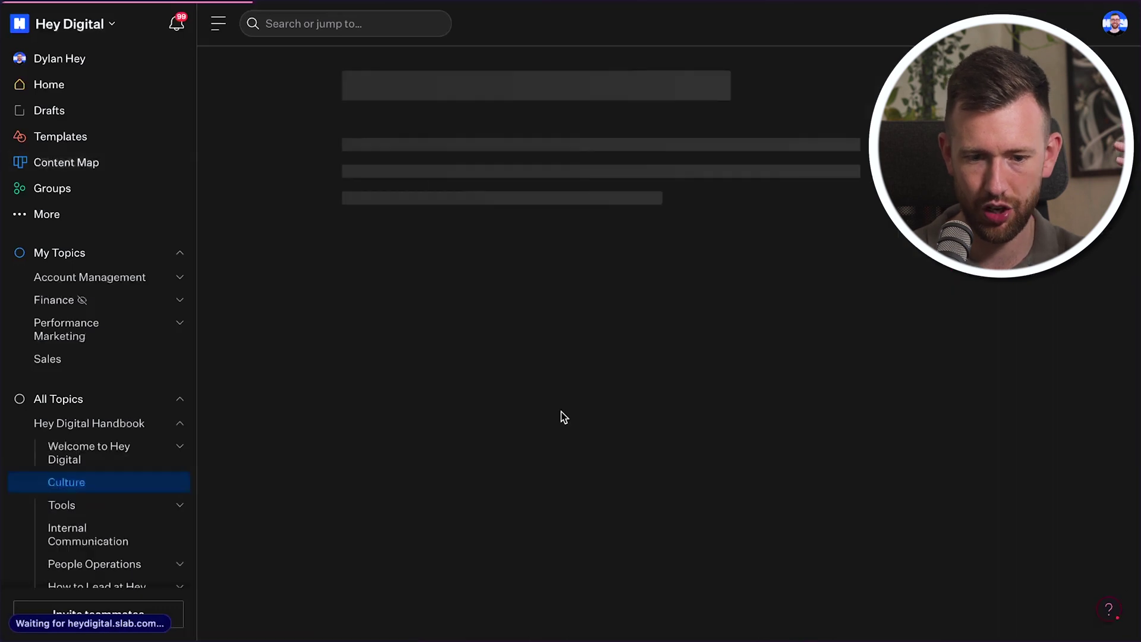
scroll(634, 298, down, 15)
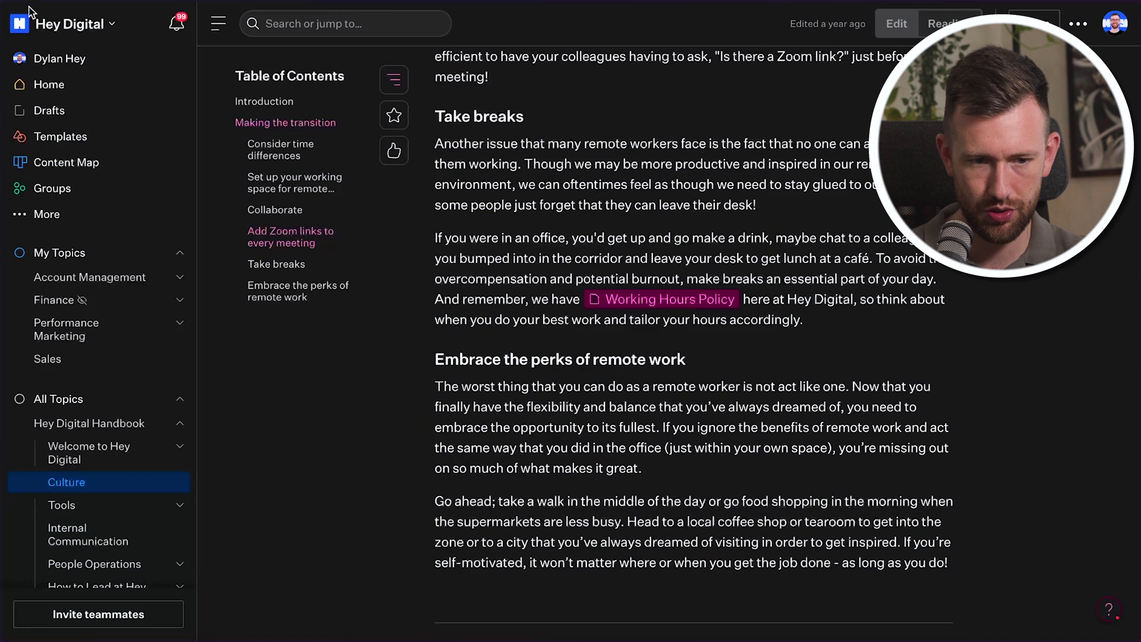
click(220, 23)
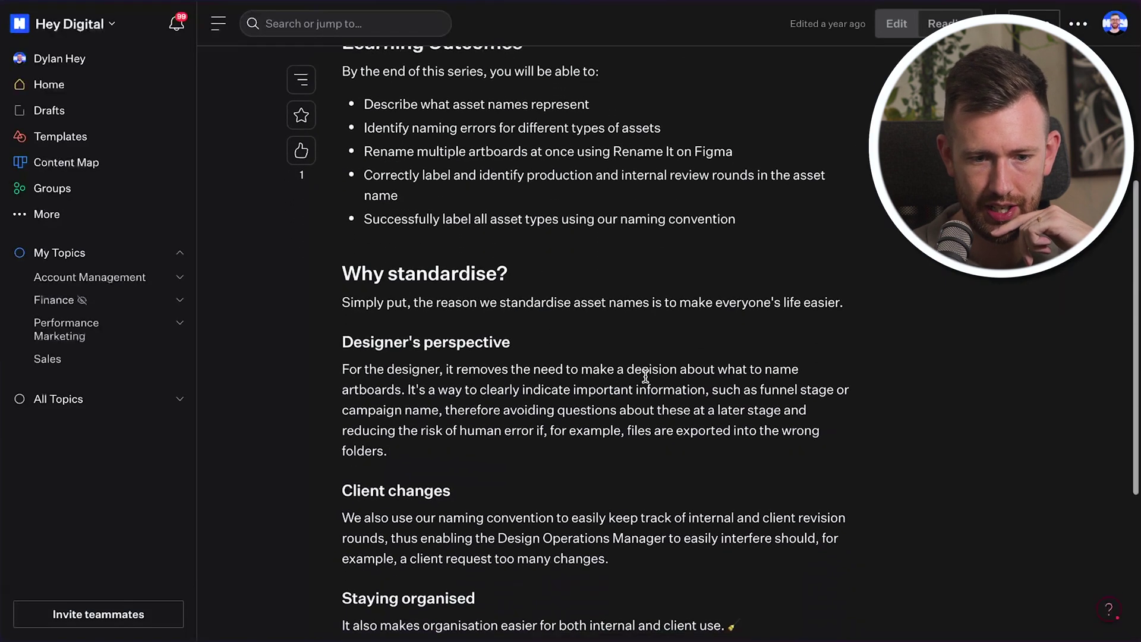
Page through the Design Naming Convention posts to the ad-types part, then return to the Content Map.
scroll(647, 382, down, 3)
click(550, 449)
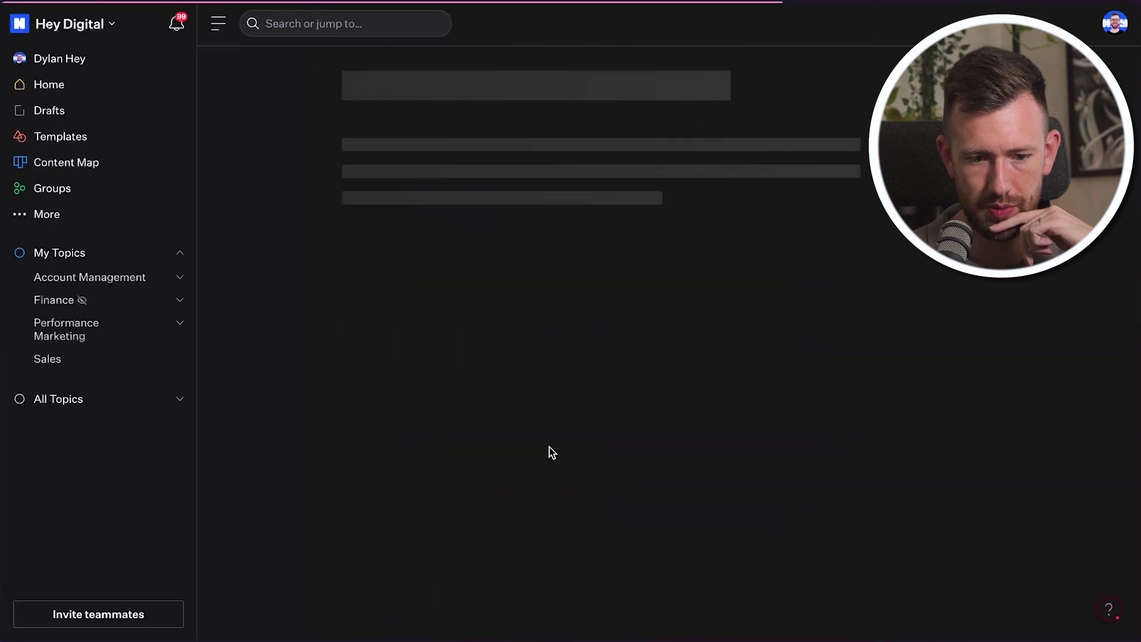
scroll(604, 379, down, 8)
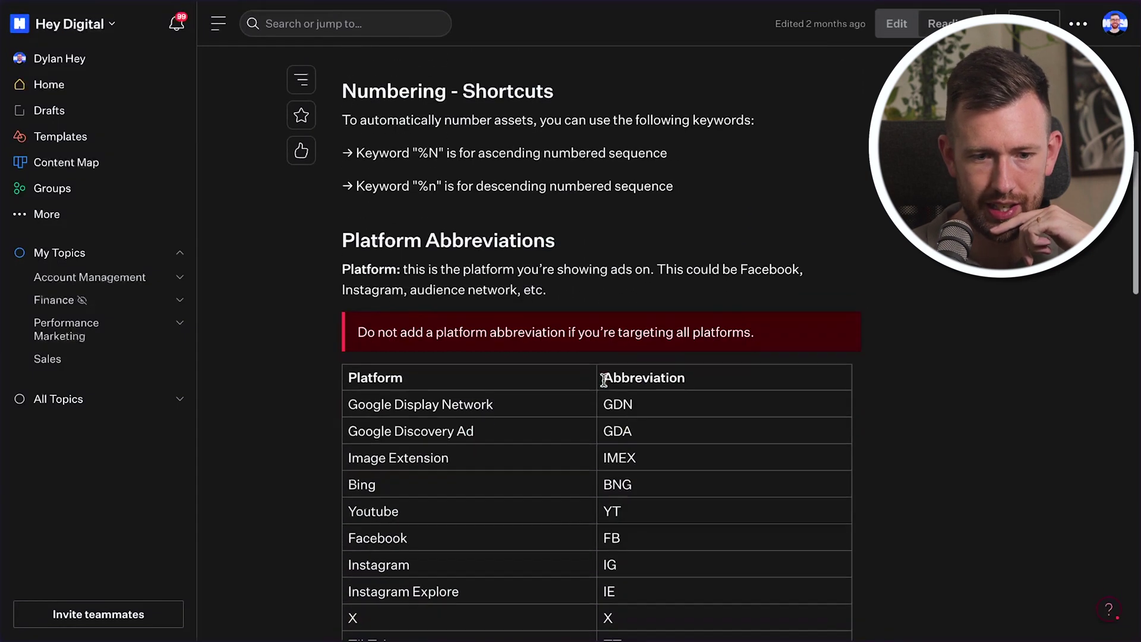
scroll(604, 381, down, 15)
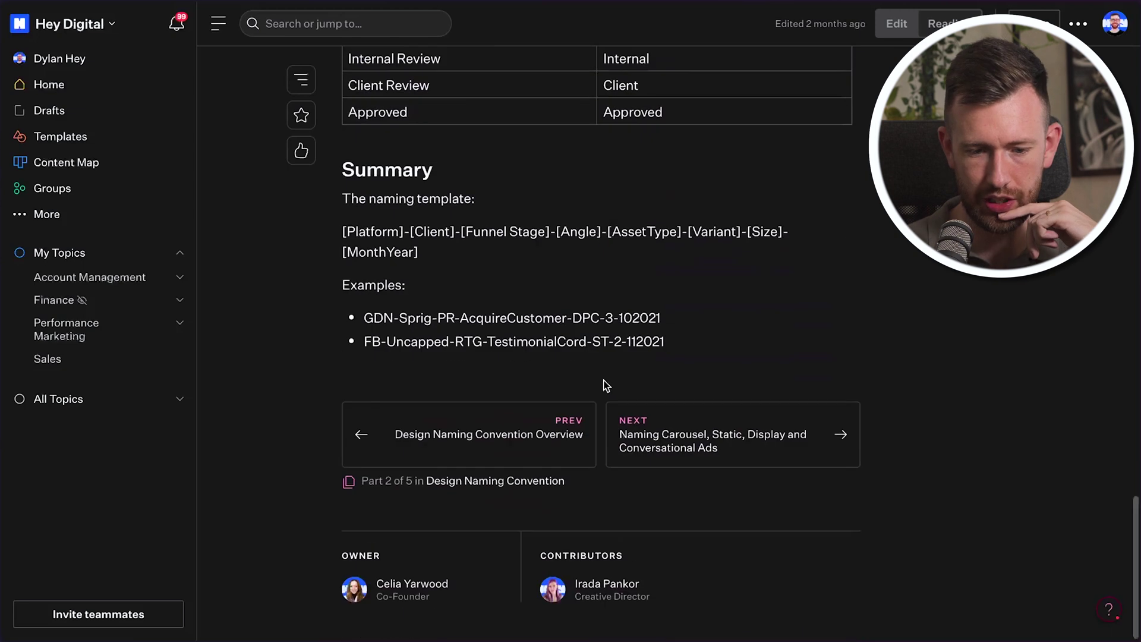
click(655, 414)
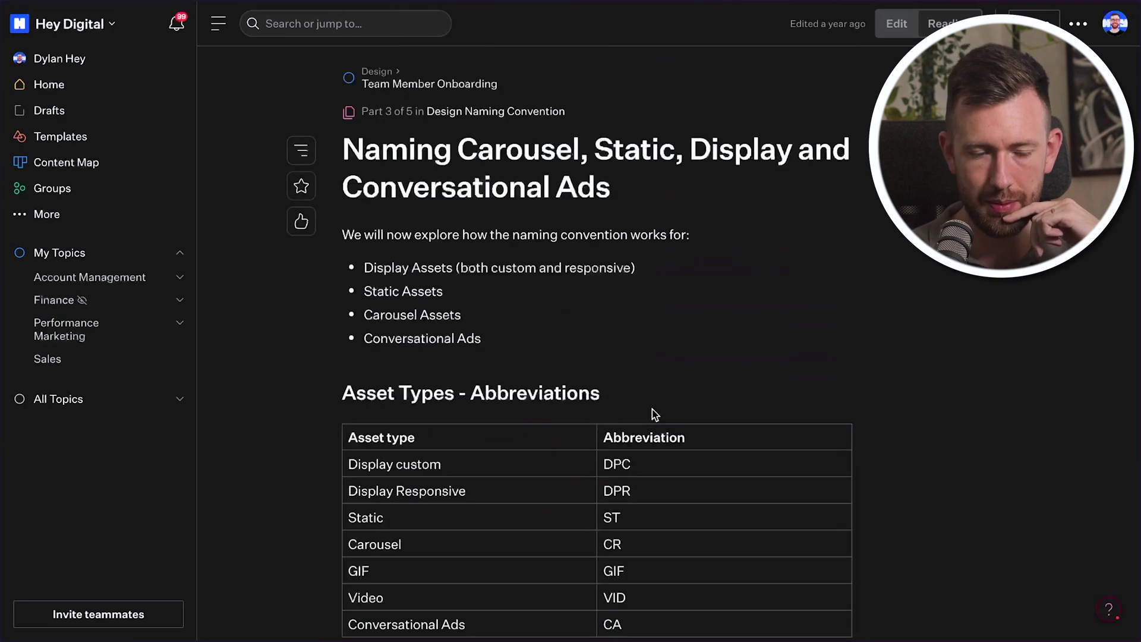
scroll(688, 341, down, 3)
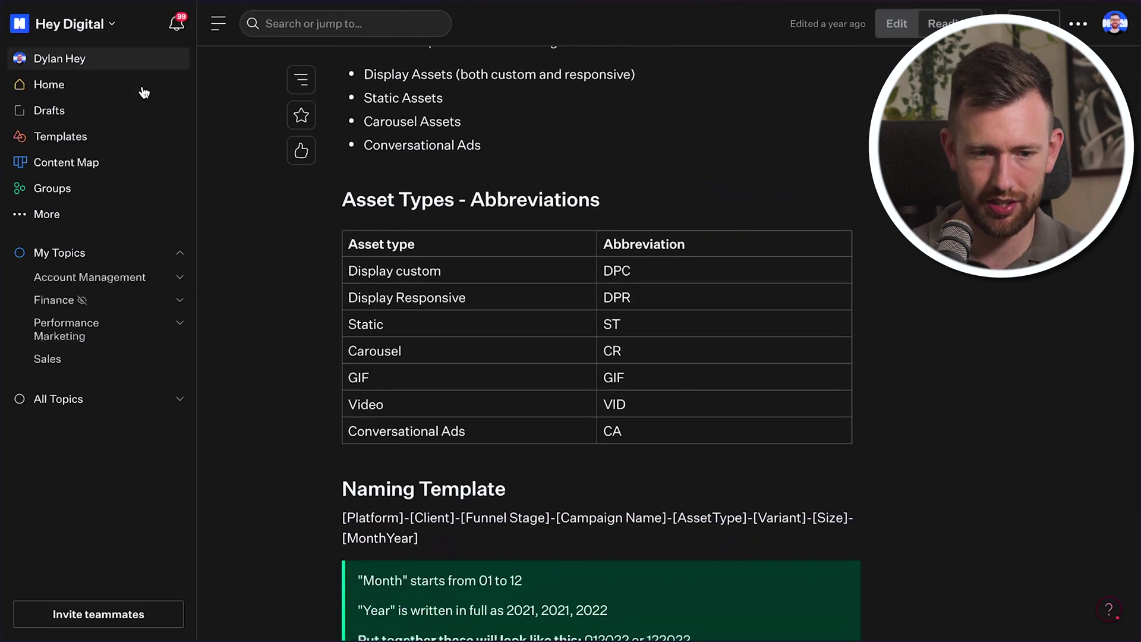
click(69, 169)
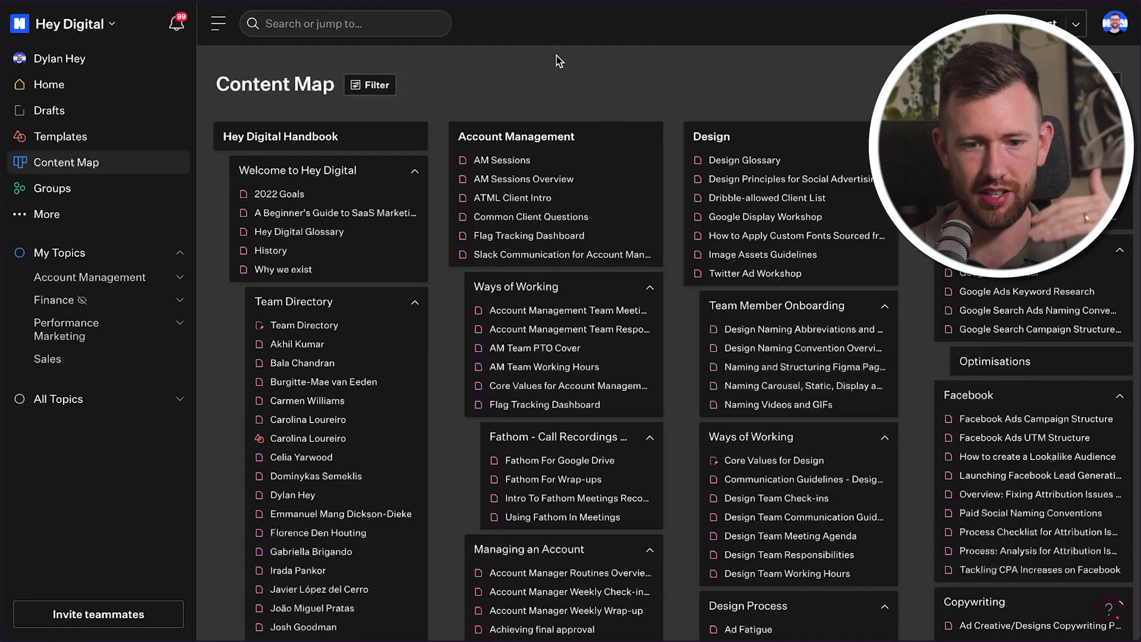
mouse_move(646, 182)
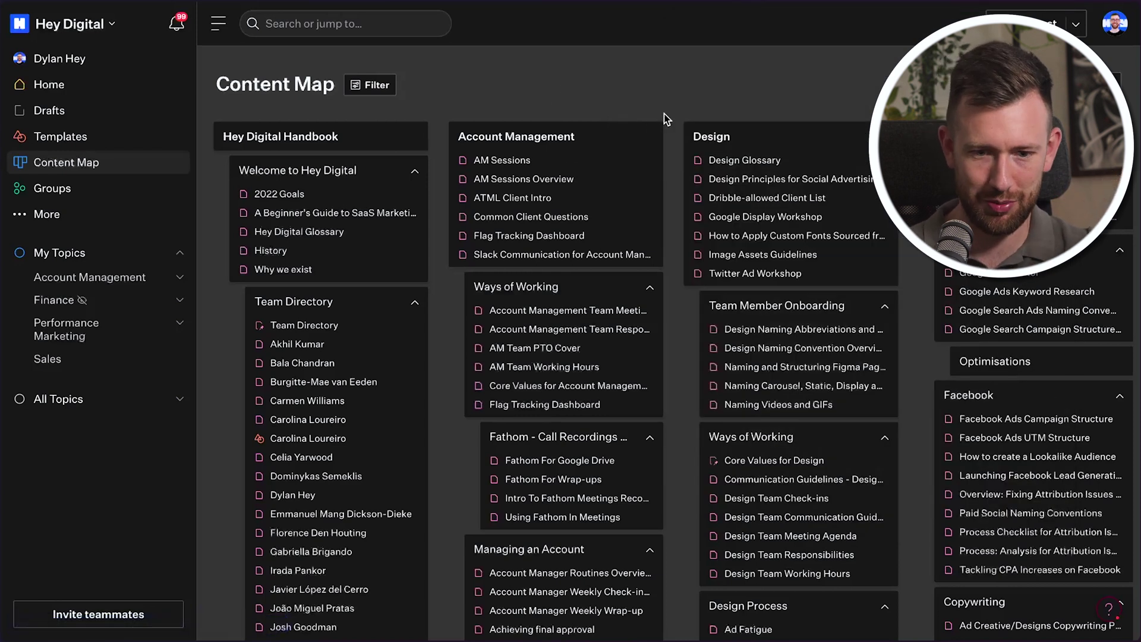
scroll(722, 167, down, 1)
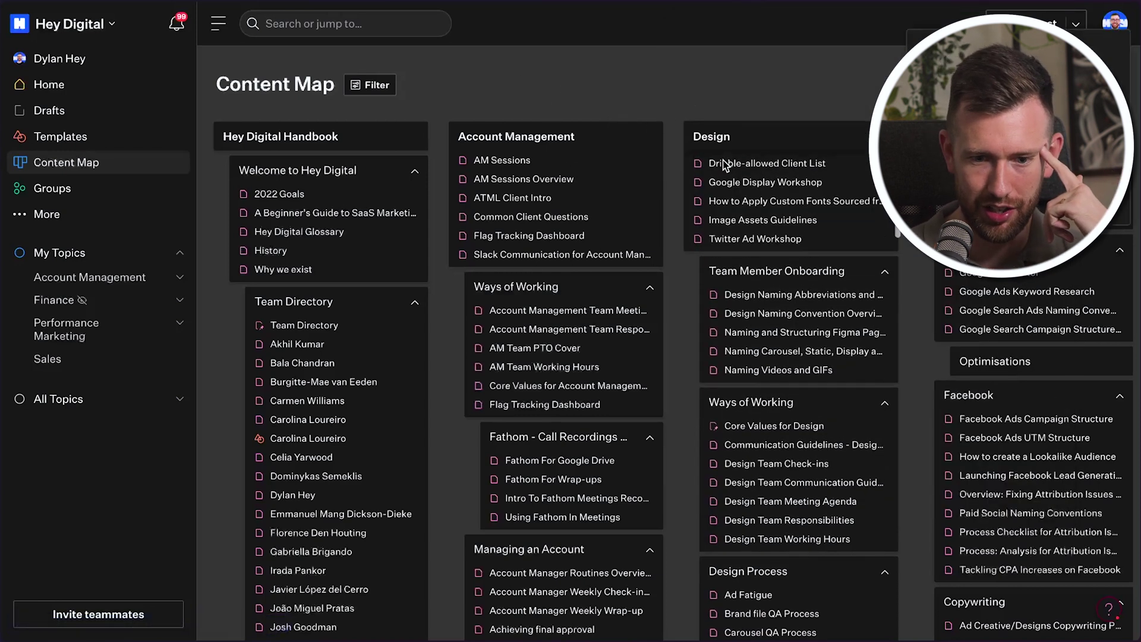
mouse_move(860, 345)
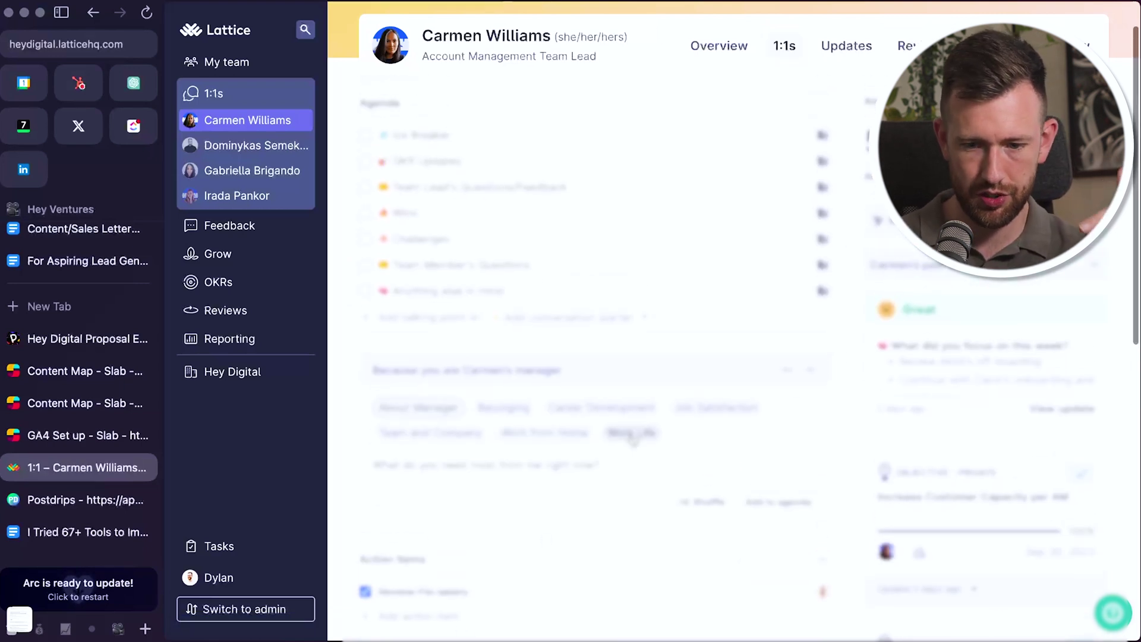
click(843, 47)
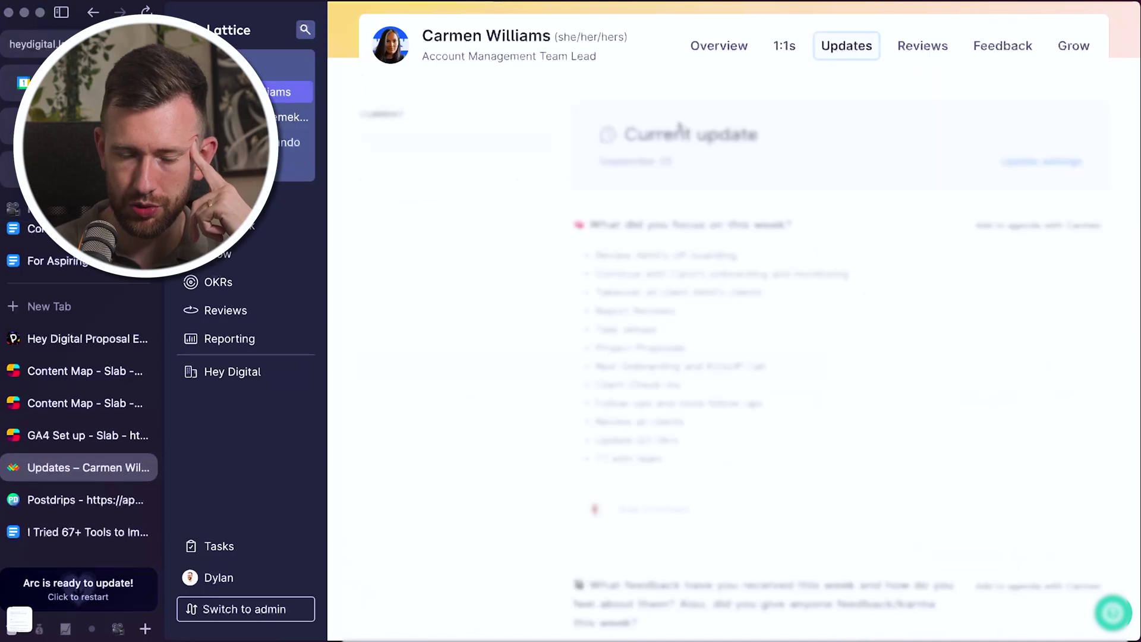
scroll(755, 260, down, 5)
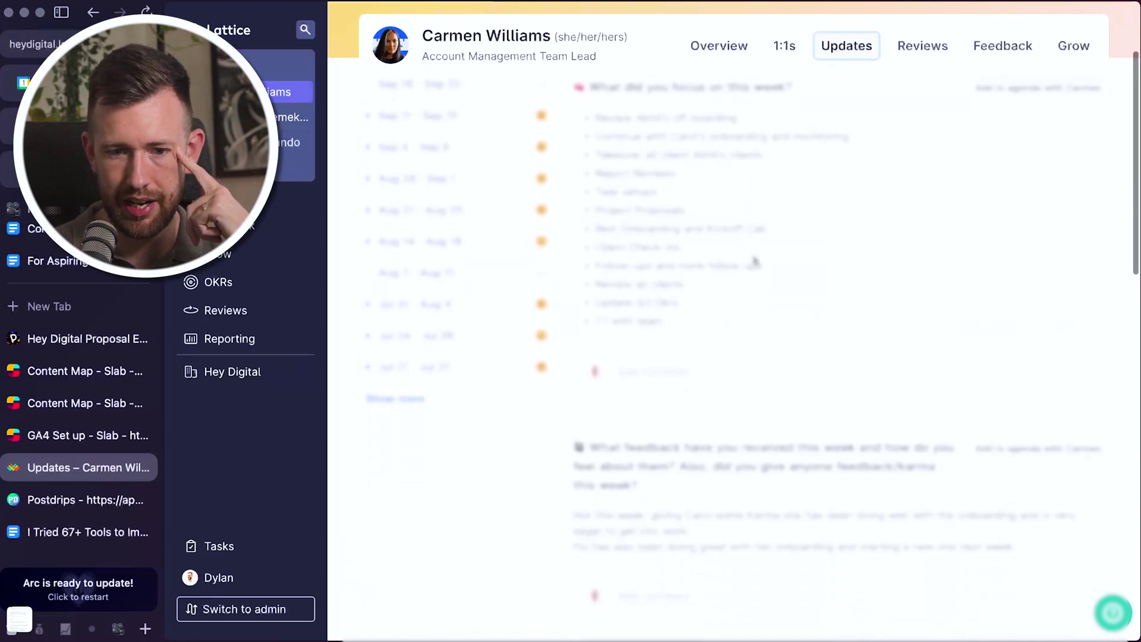
scroll(755, 261, up, 5)
scroll(754, 261, down, 9)
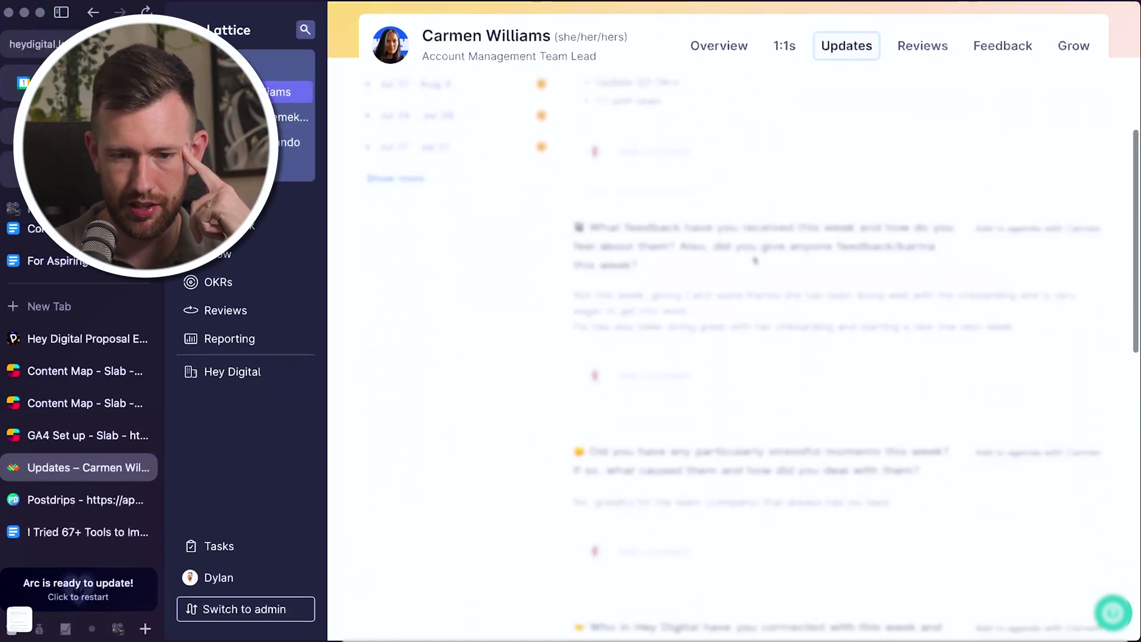
scroll(755, 260, down, 2)
scroll(755, 260, up, 10)
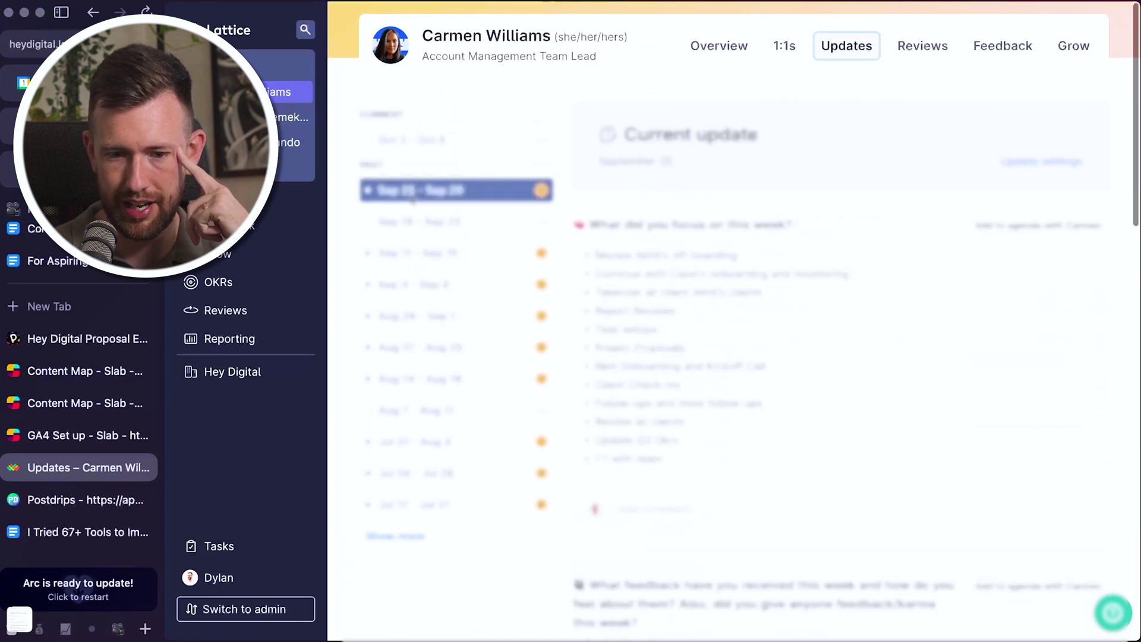
click(908, 52)
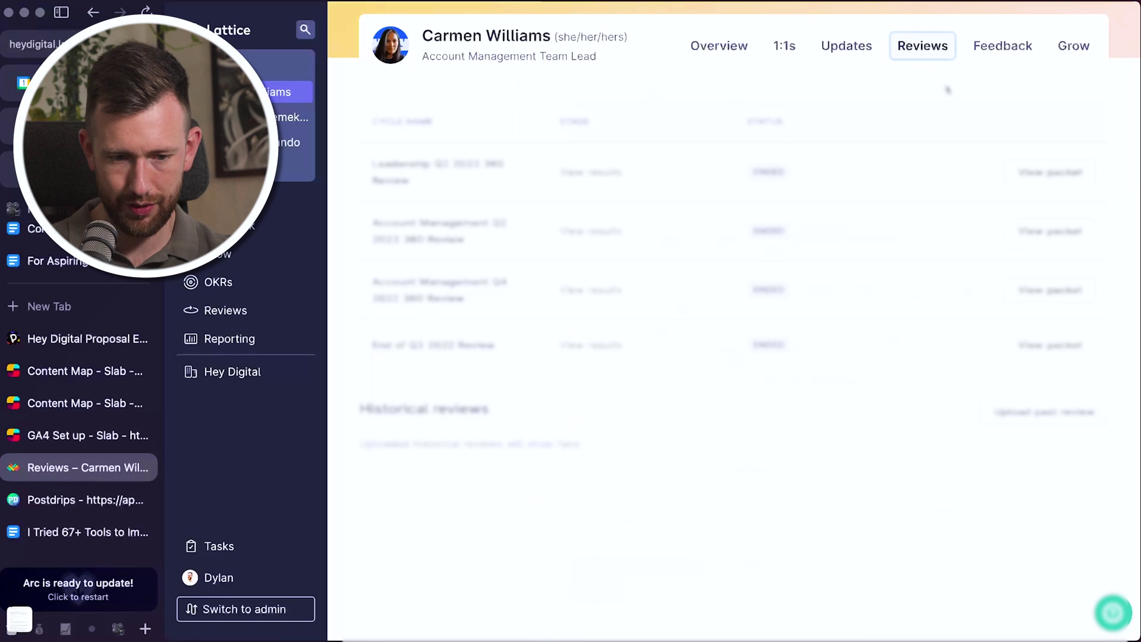
click(1008, 52)
scroll(652, 188, down, 10)
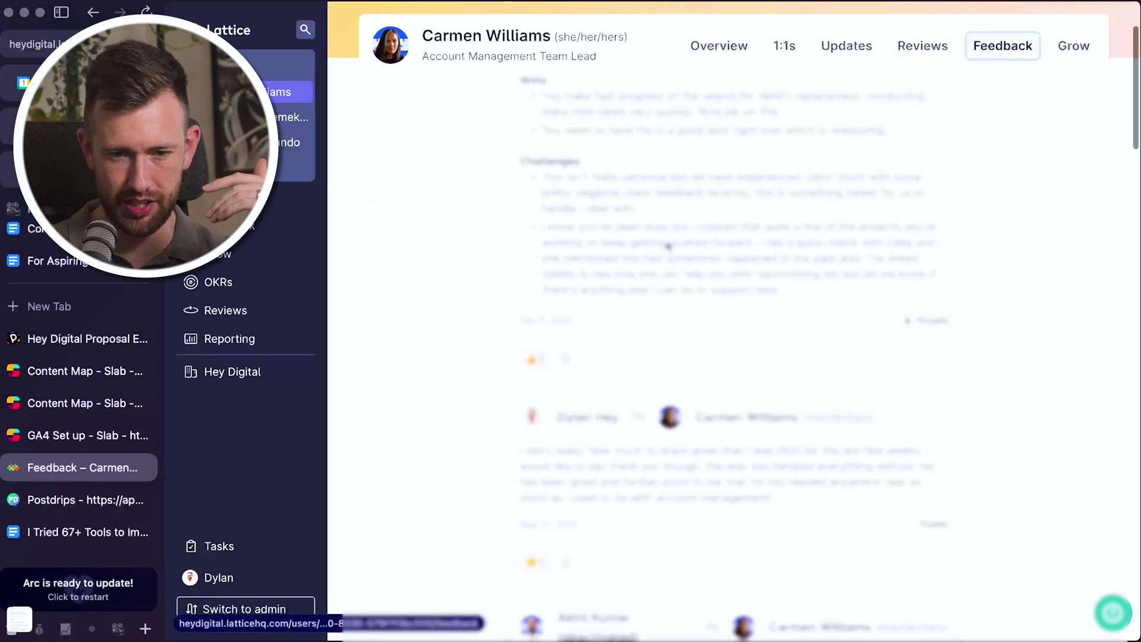
scroll(666, 349, down, 2)
click(1067, 53)
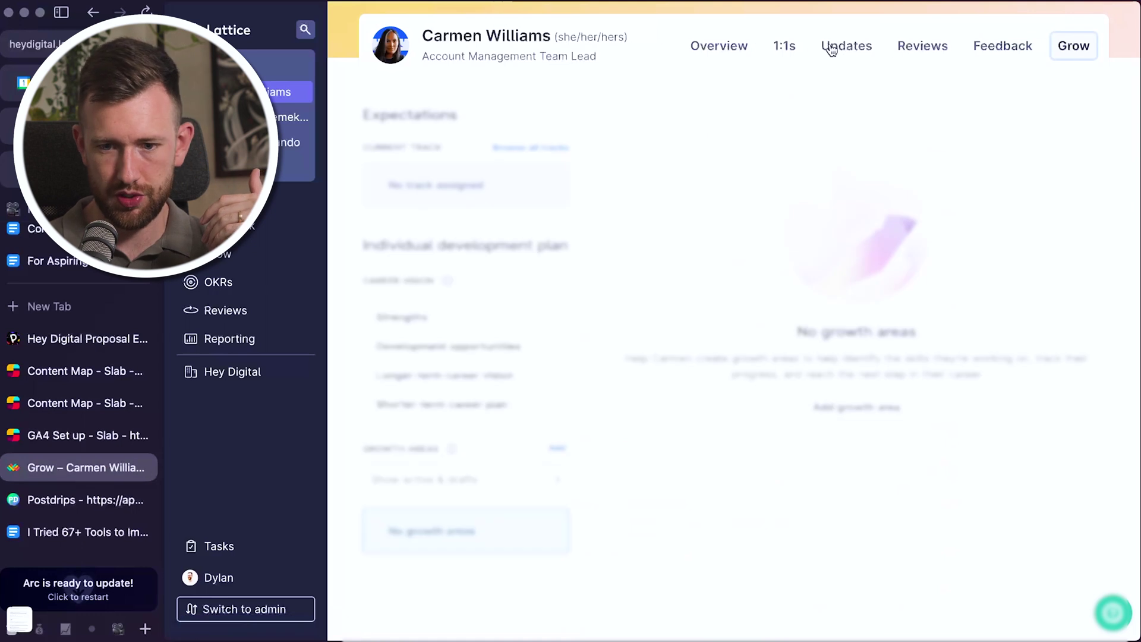
click(726, 46)
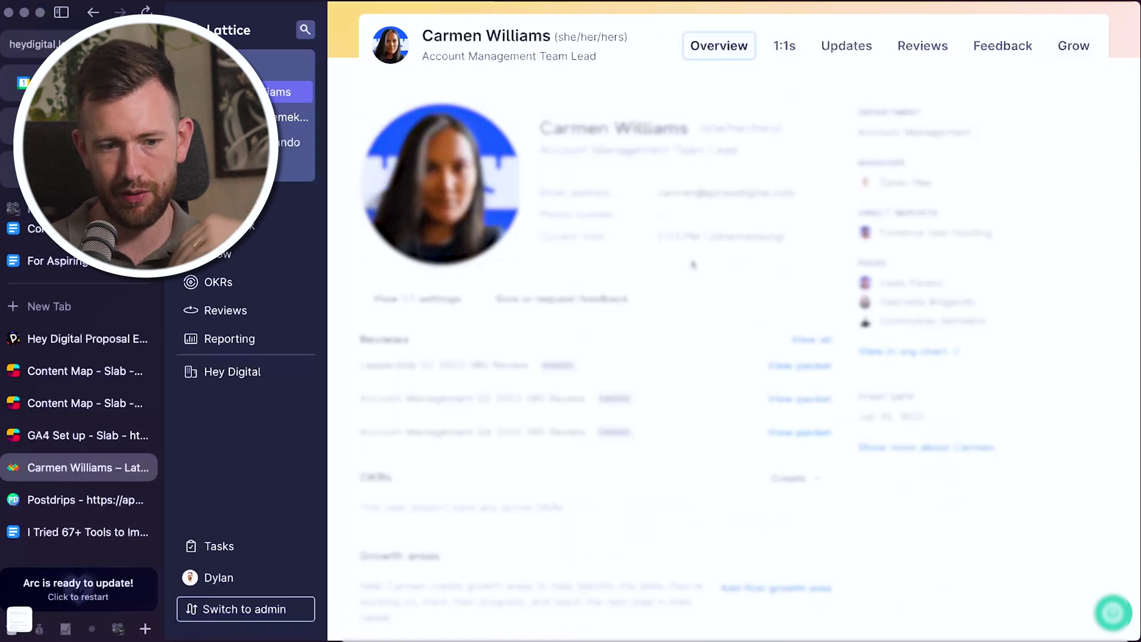
click(786, 48)
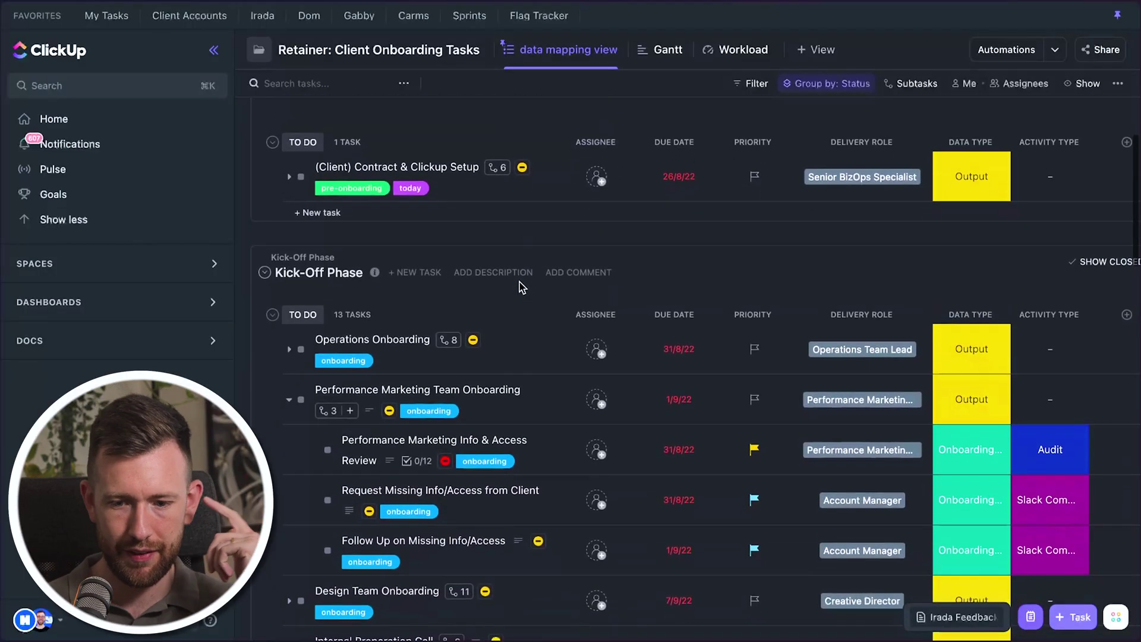
Expand Performance Marketing Audit's subtasks in the onboarding list and bring Kick-Off Phase into view.
scroll(522, 287, down, 1)
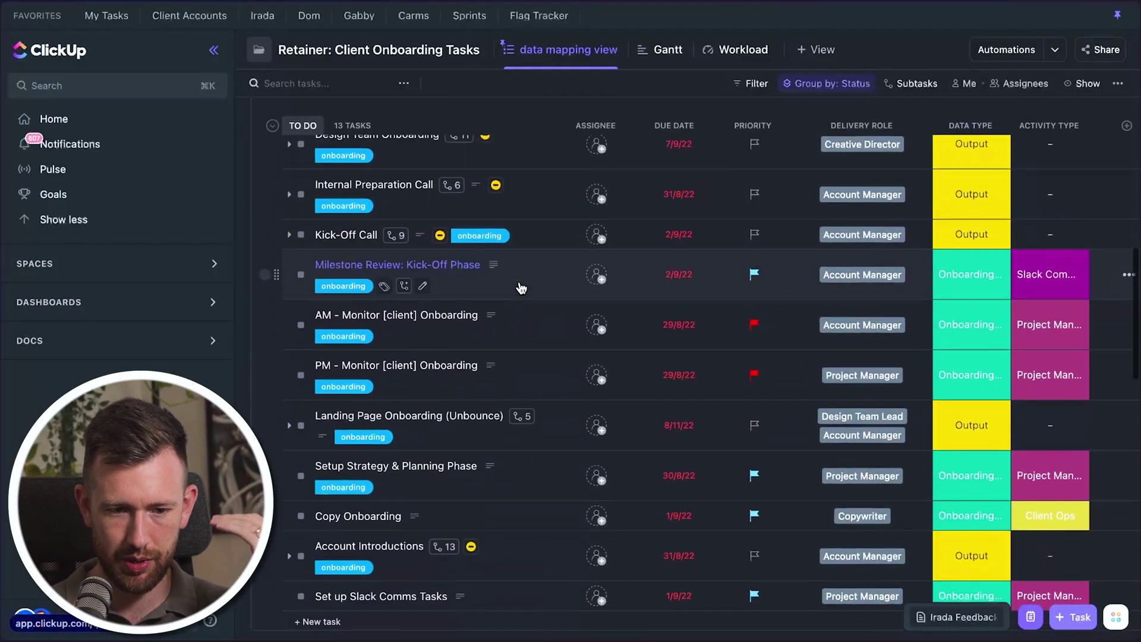
scroll(522, 288, down, 10)
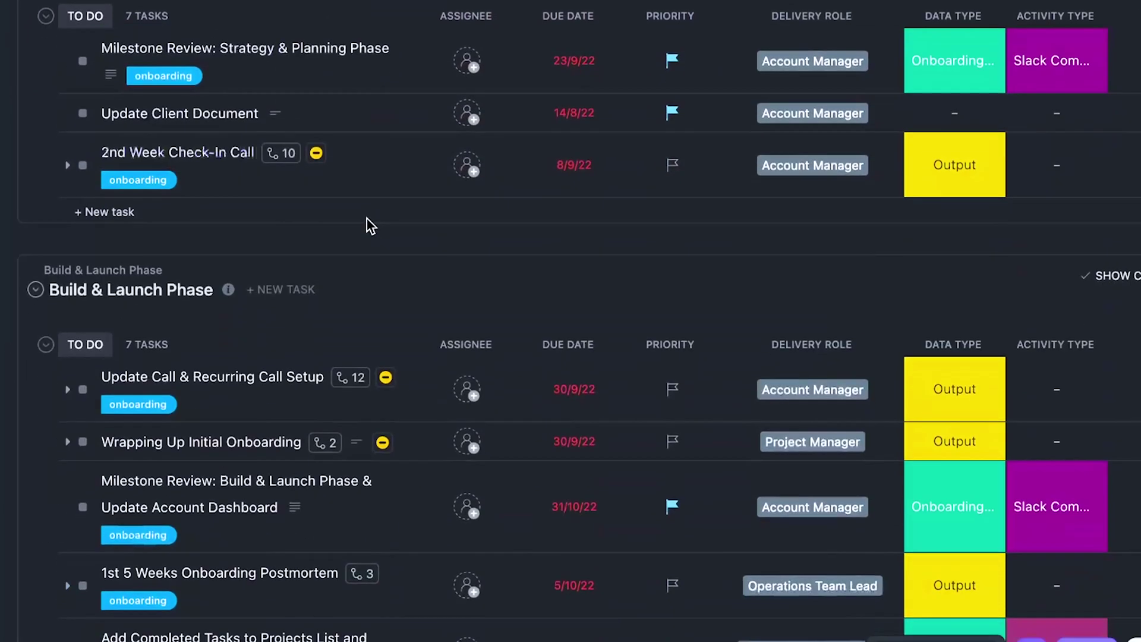
scroll(368, 224, up, 10)
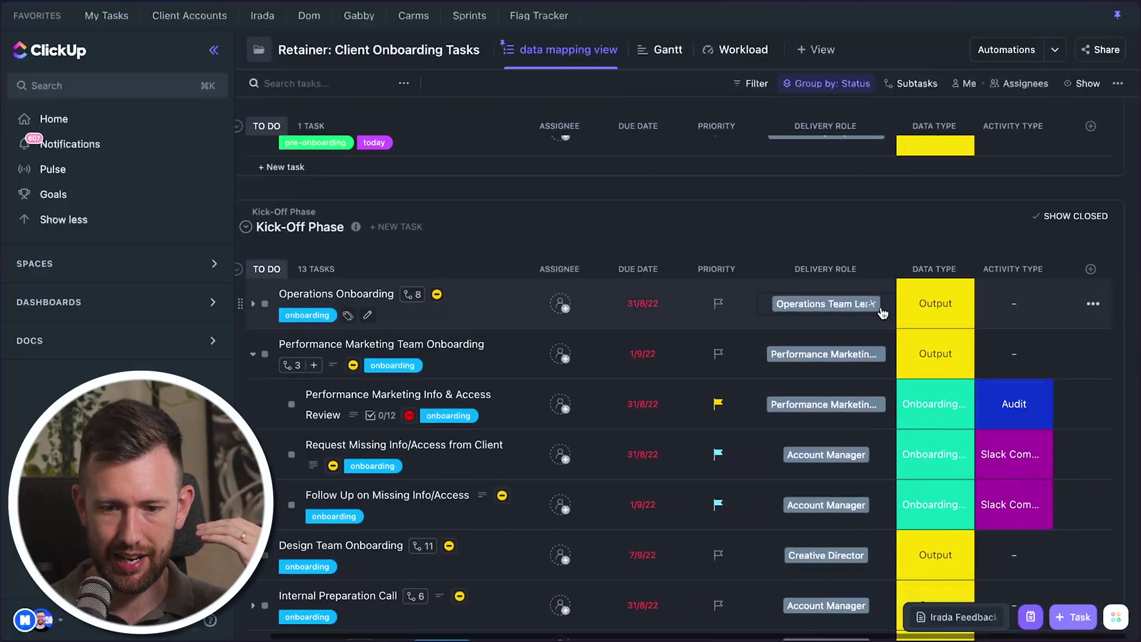
scroll(882, 313, left, 2)
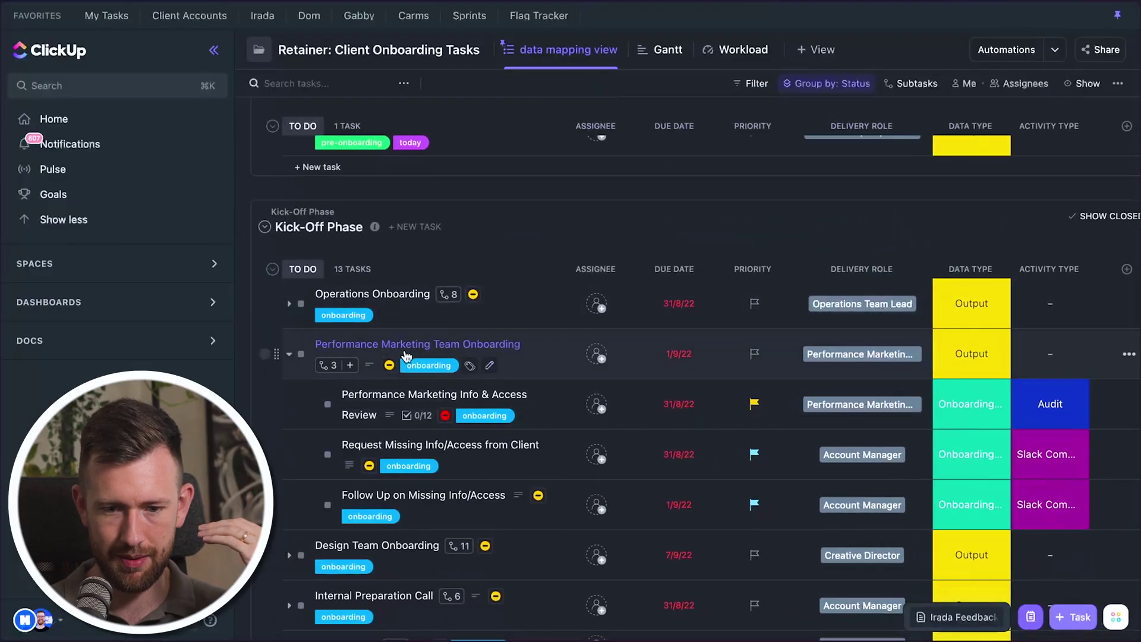
scroll(308, 352, down, 5)
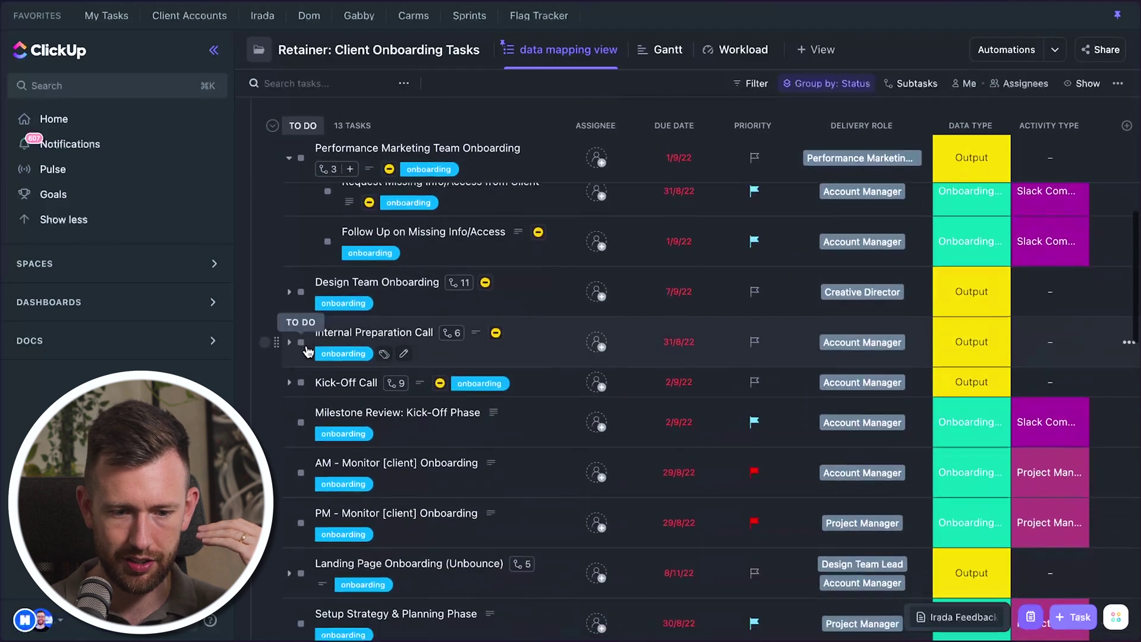
scroll(306, 353, down, 10)
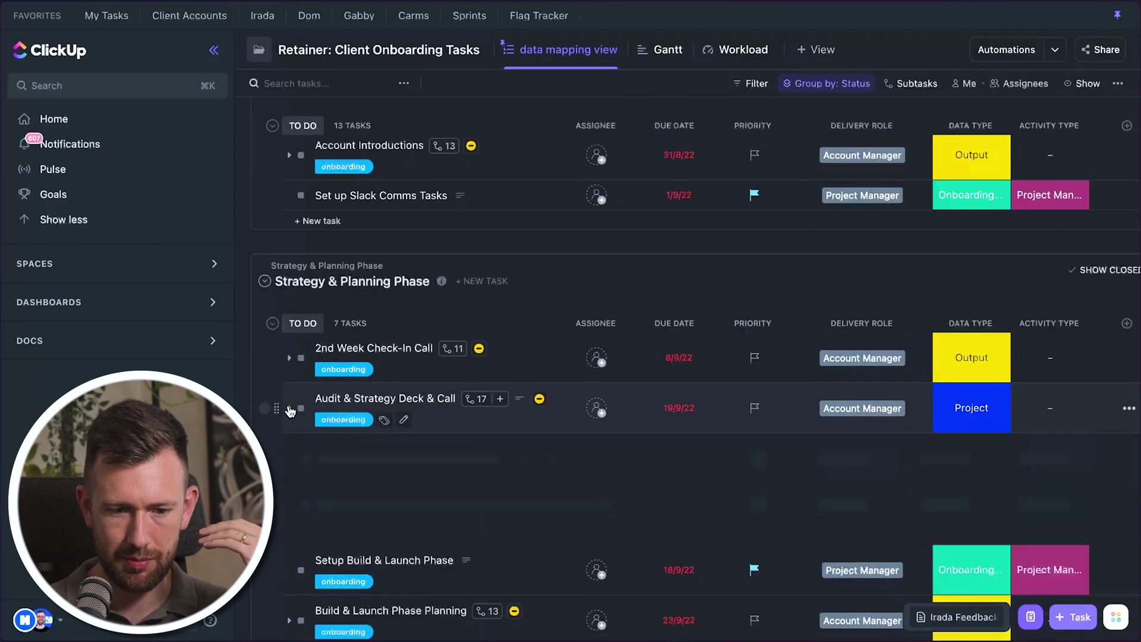
scroll(467, 438, down, 2)
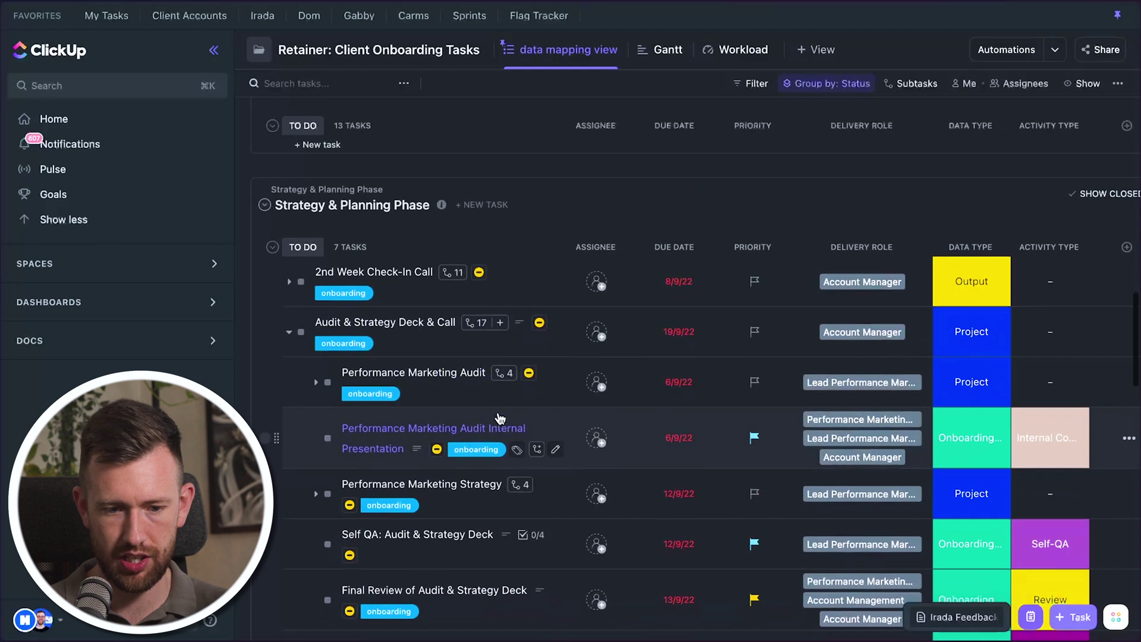
scroll(349, 372, down, 3)
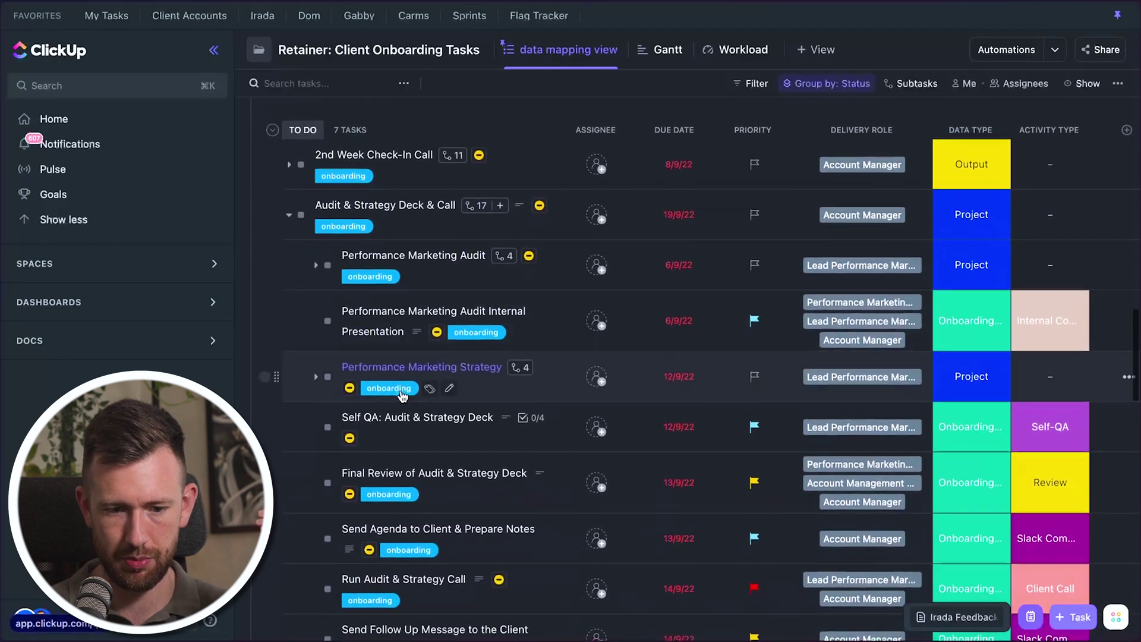
click(309, 264)
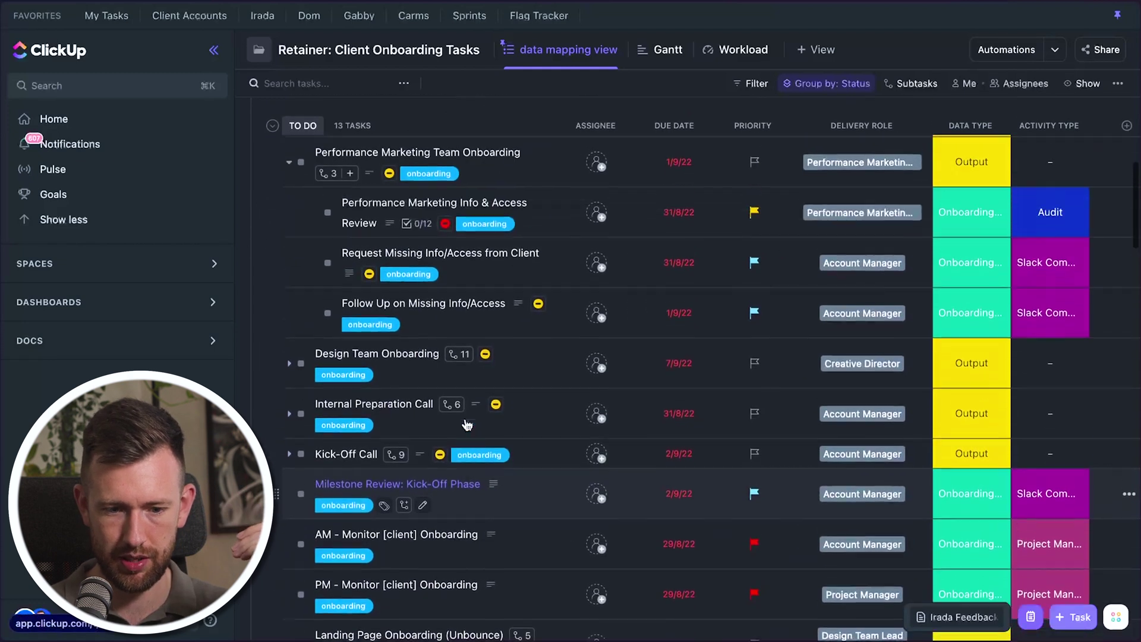
scroll(468, 424, up, 5)
scroll(486, 378, down, 2)
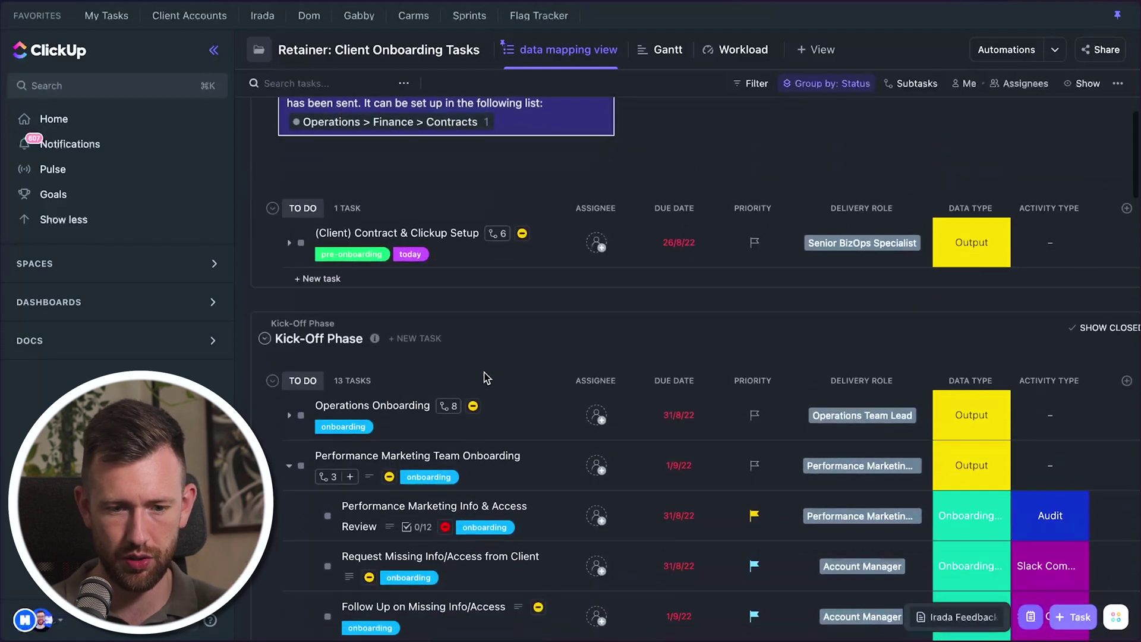
Expand Operations Onboarding and Setup Weekly Reporting Workflow, listing subtasks from Setup ClickUp Environment onward.
click(290, 416)
scroll(411, 466, down, 5)
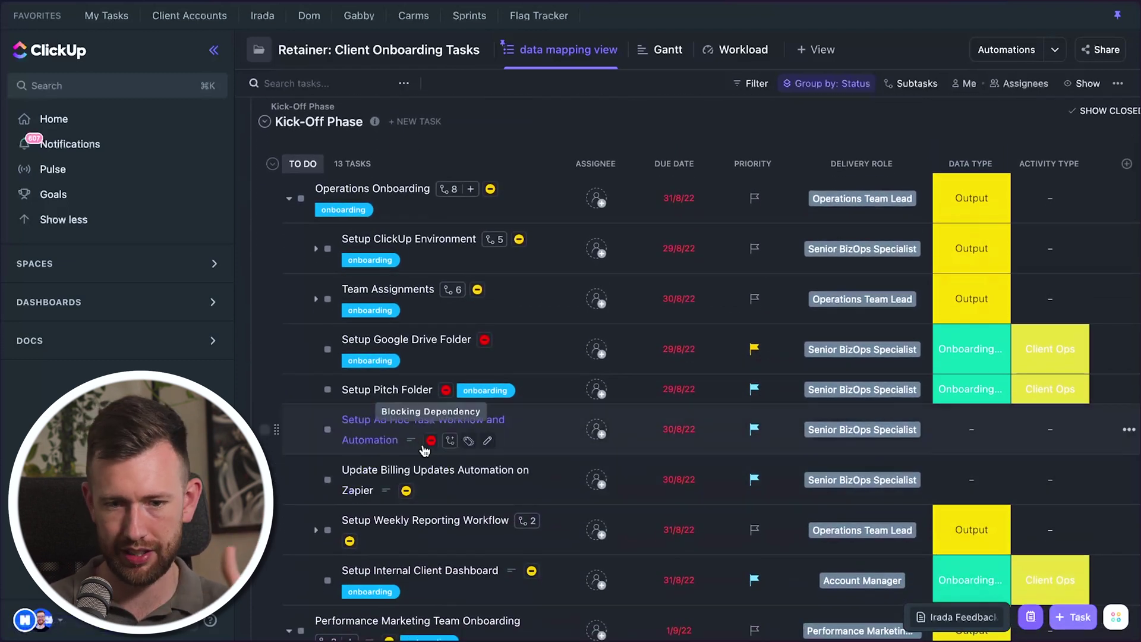
click(315, 531)
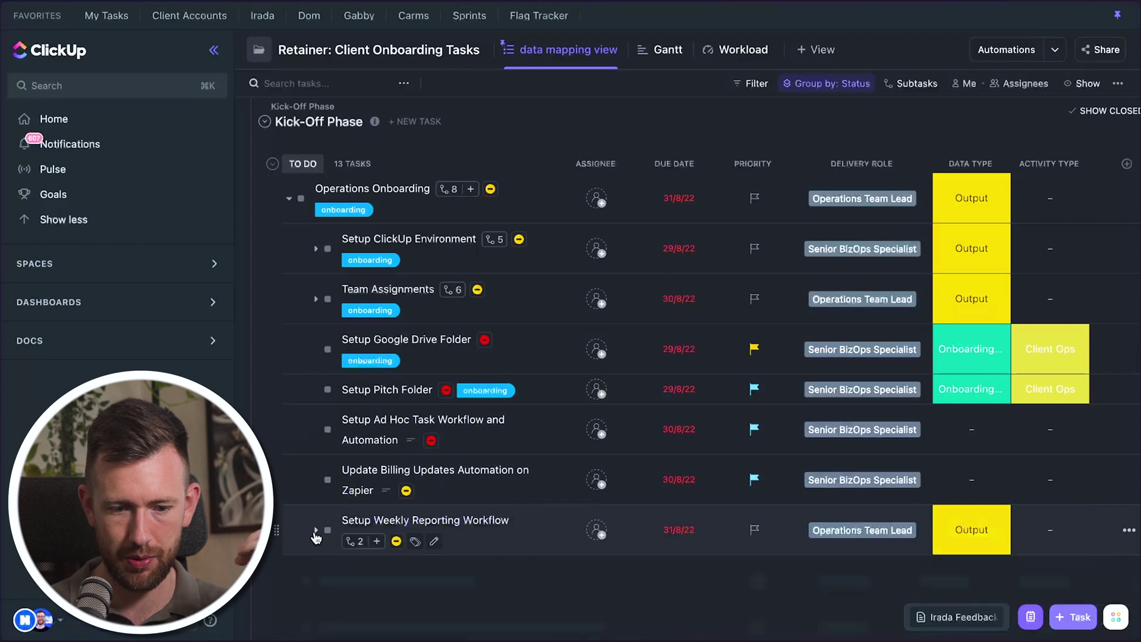
scroll(452, 472, down, 3)
scroll(453, 471, down, 1)
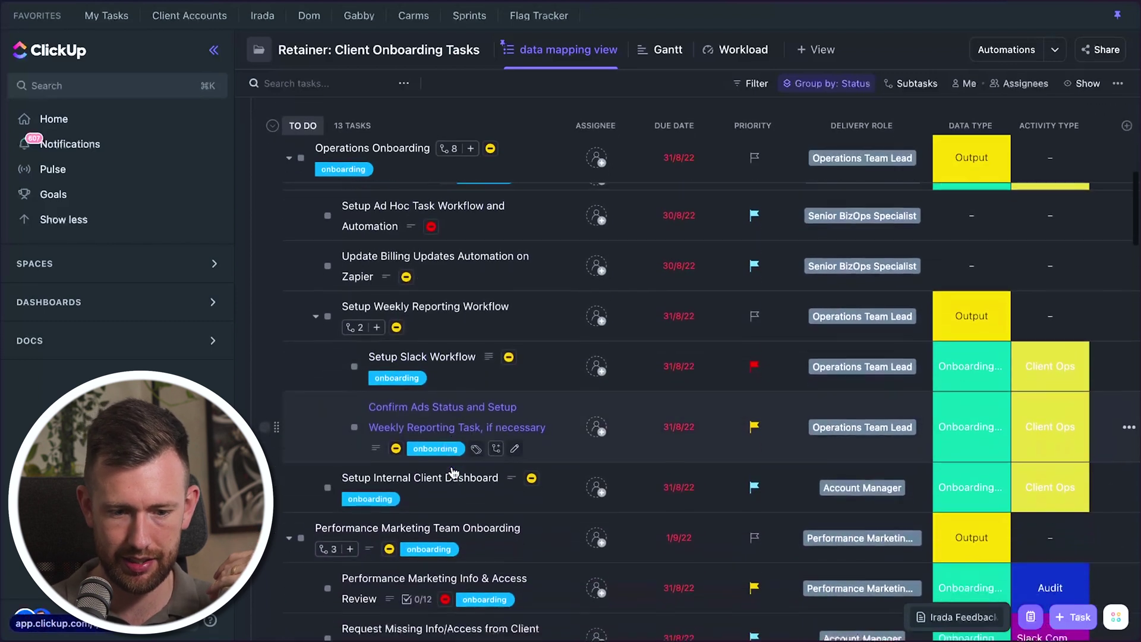
scroll(481, 497, down, 1)
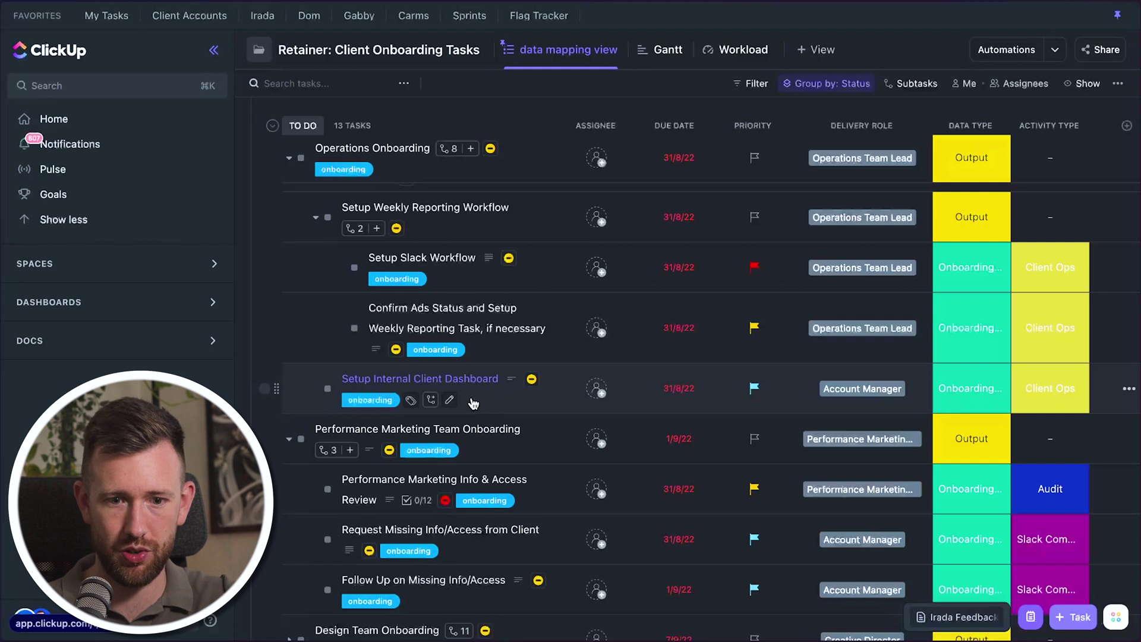
scroll(530, 400, up, 10)
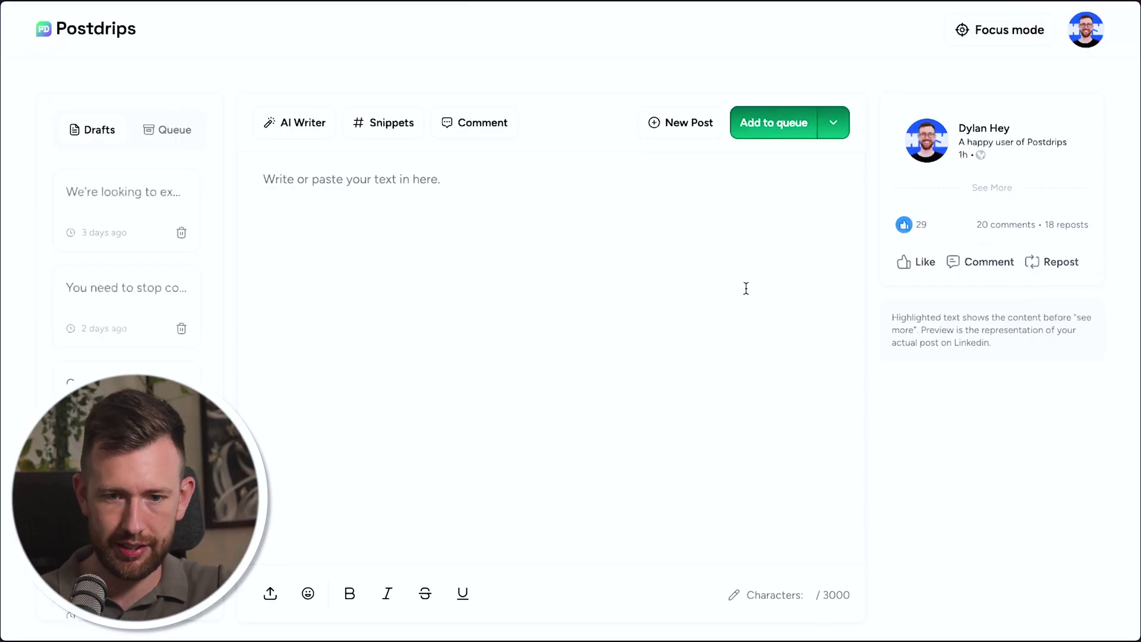
Clear the test text and generate a Conversational post on growing a marketing agency for agency owners.
text(fjdkgfd)
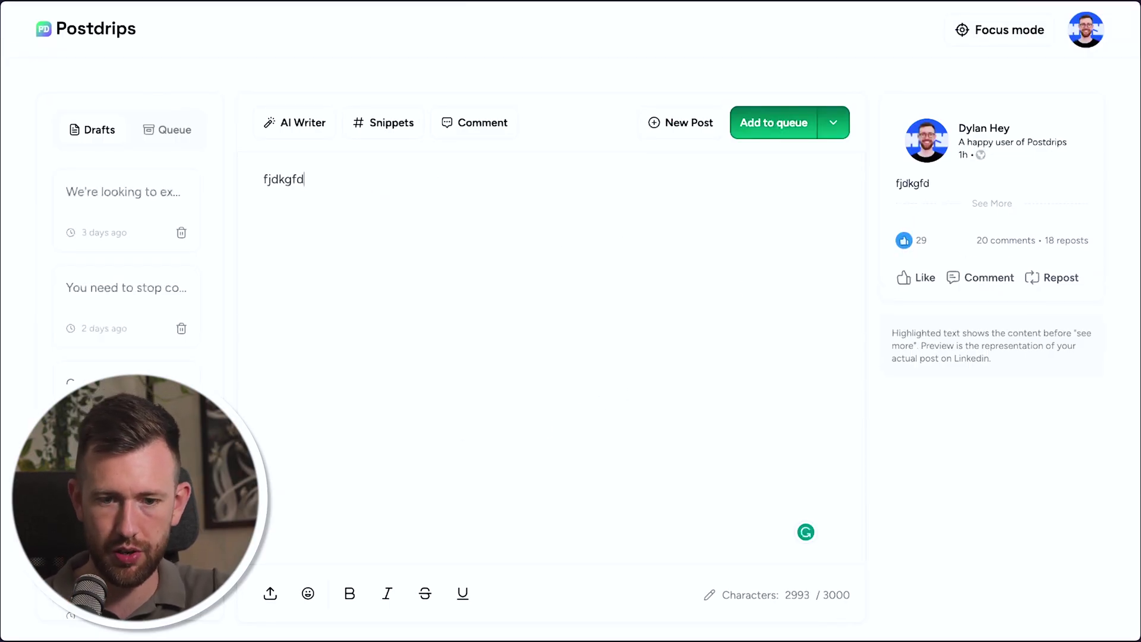
key(BackSpace)
key(BackSpace)
key(BackSpace)
key(BackSpace)
key(BackSpace)
click(308, 126)
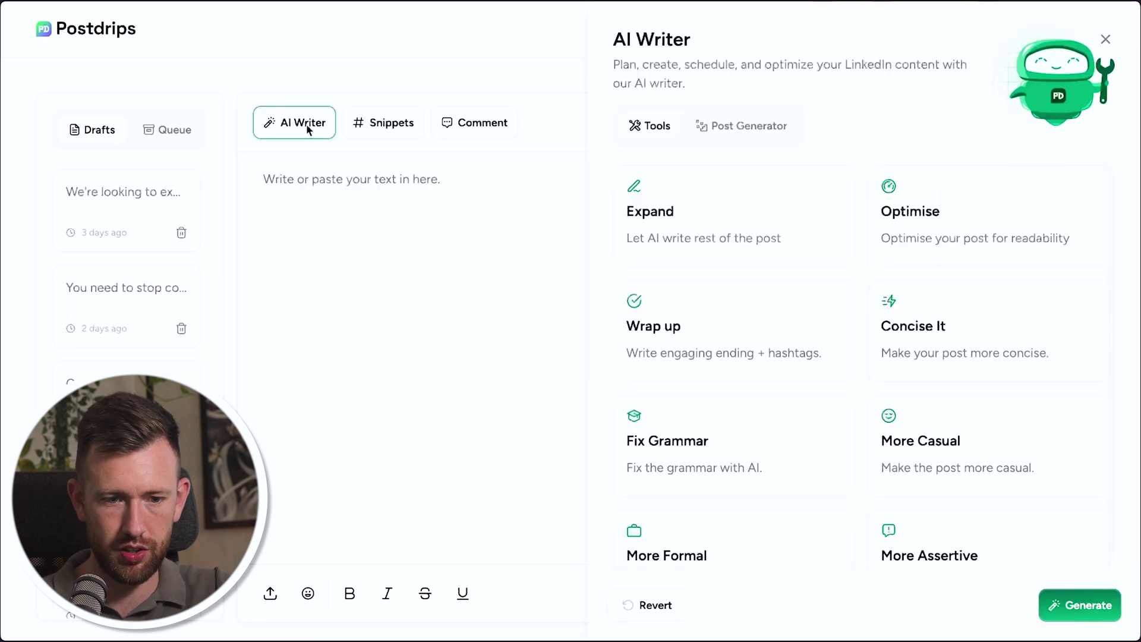
click(766, 132)
click(693, 213)
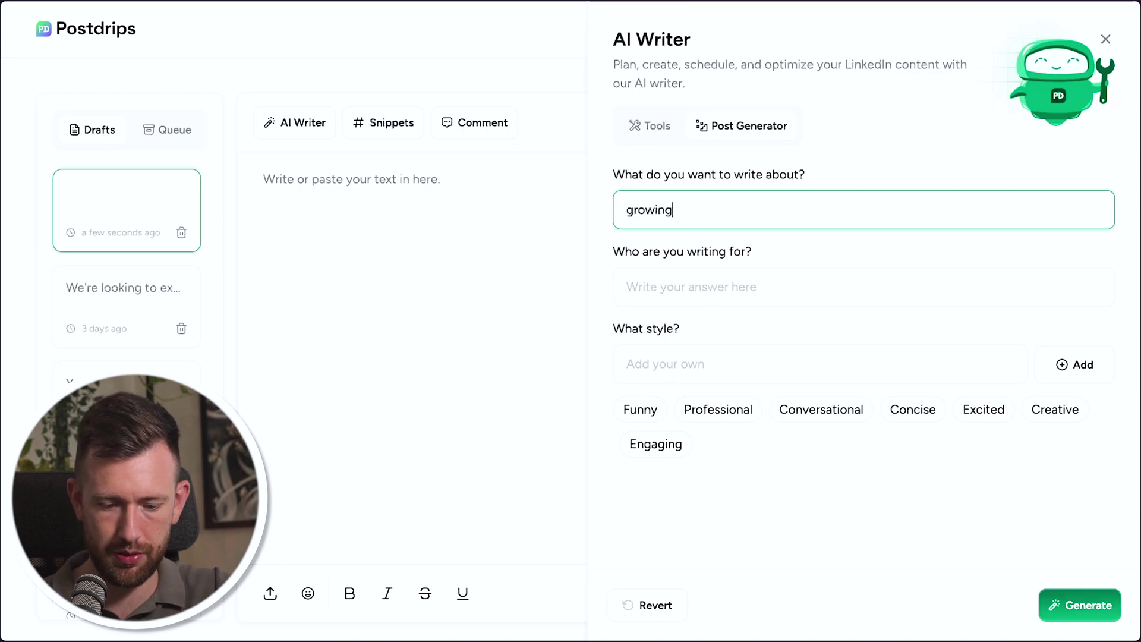
text(growing a )
text(marketing agency with cold email)
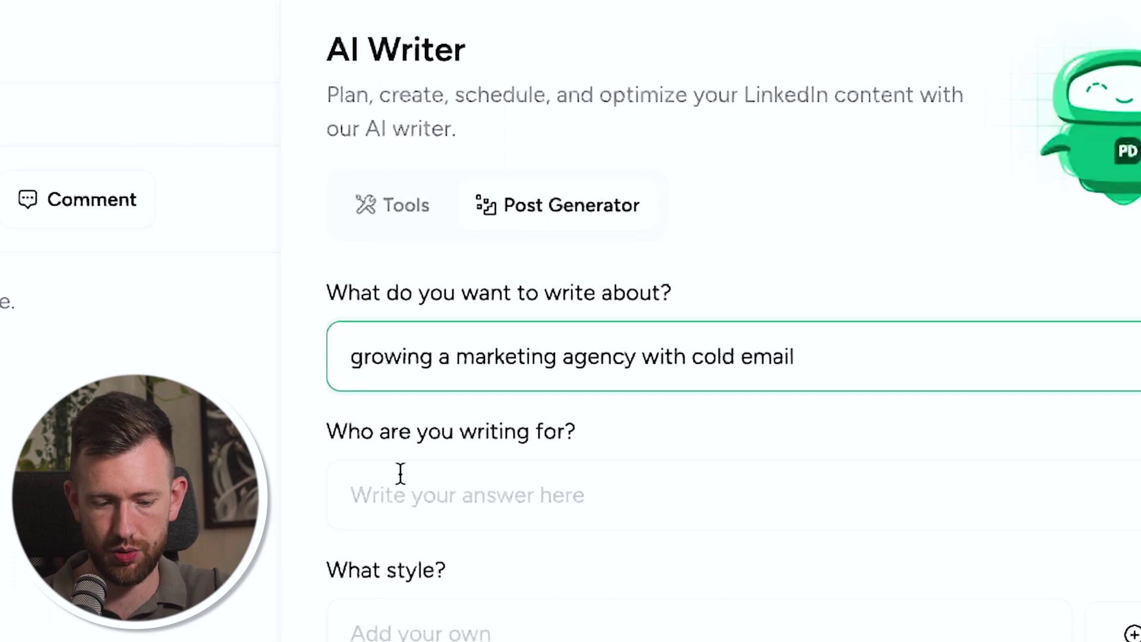
click(421, 504)
text(marketing agency owners)
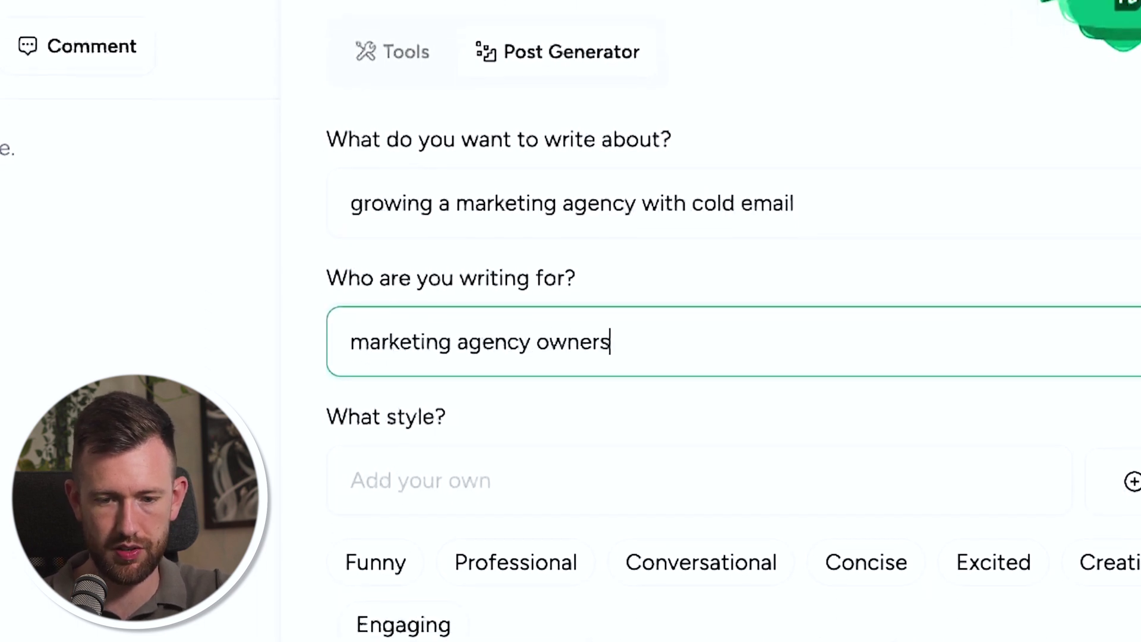
click(701, 562)
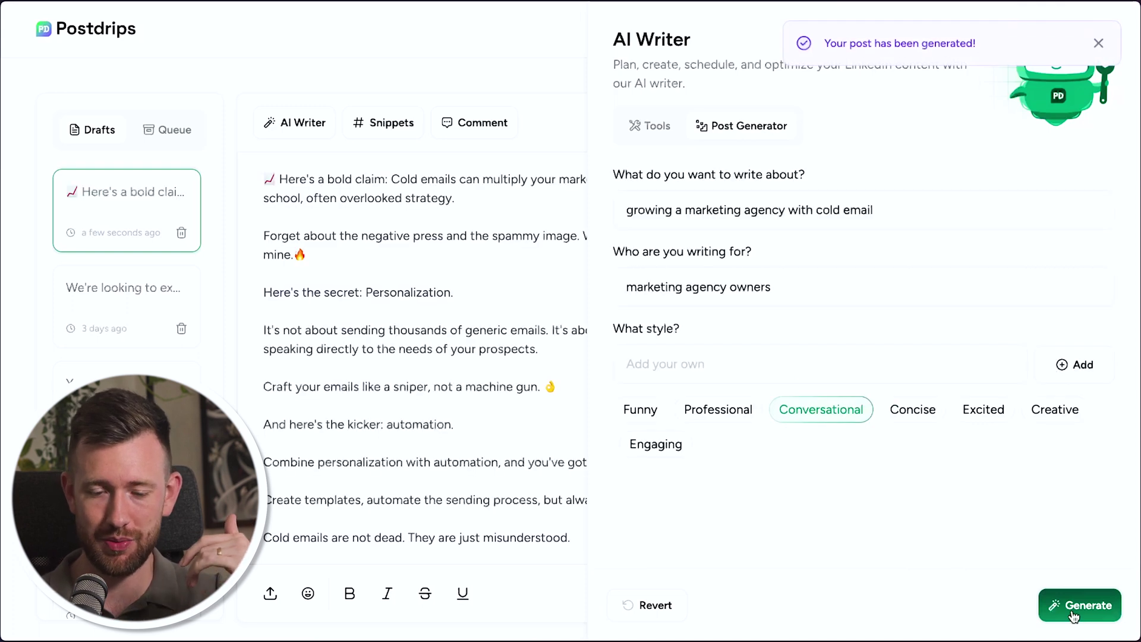
Review the generated cold-email post, checking its publishing options and the AI editing tools.
click(529, 266)
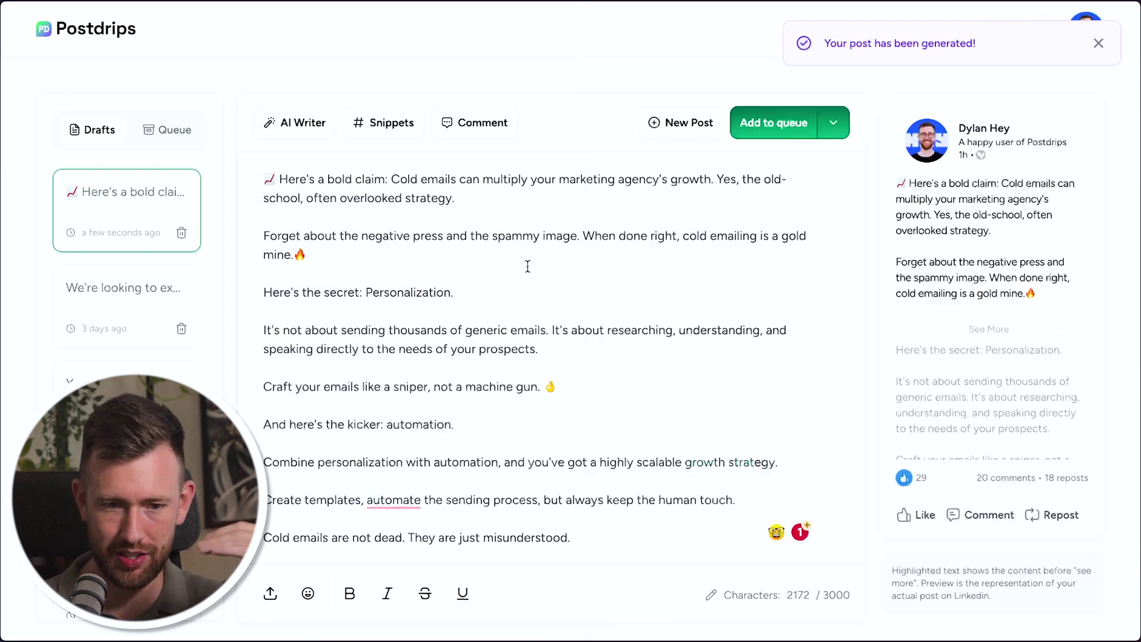
scroll(504, 266, down, 3)
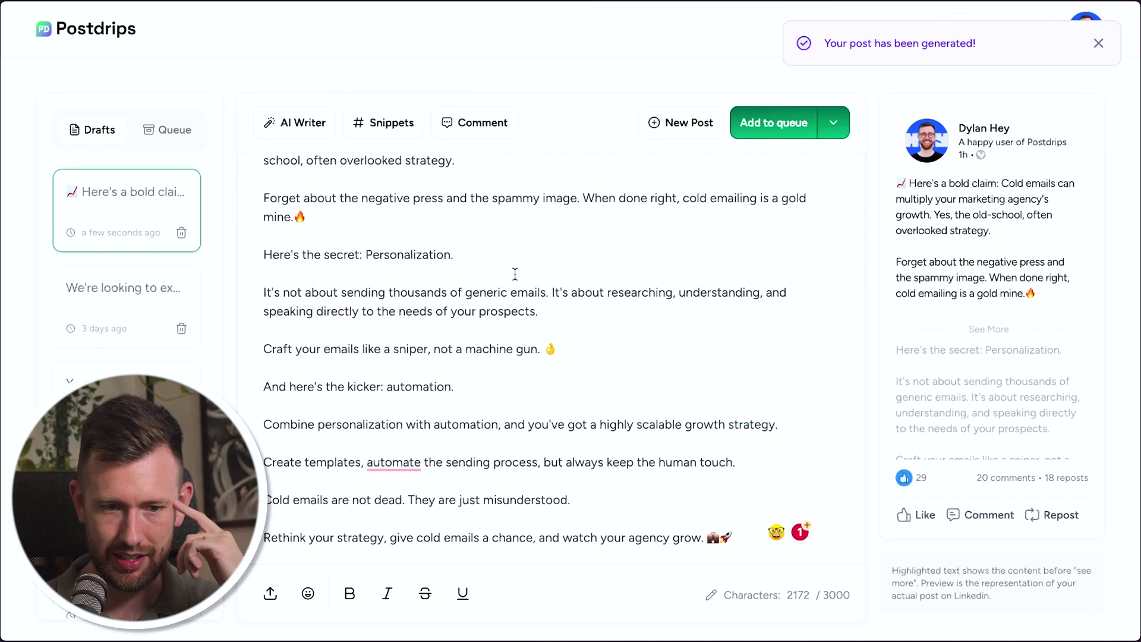
scroll(515, 274, up, 1)
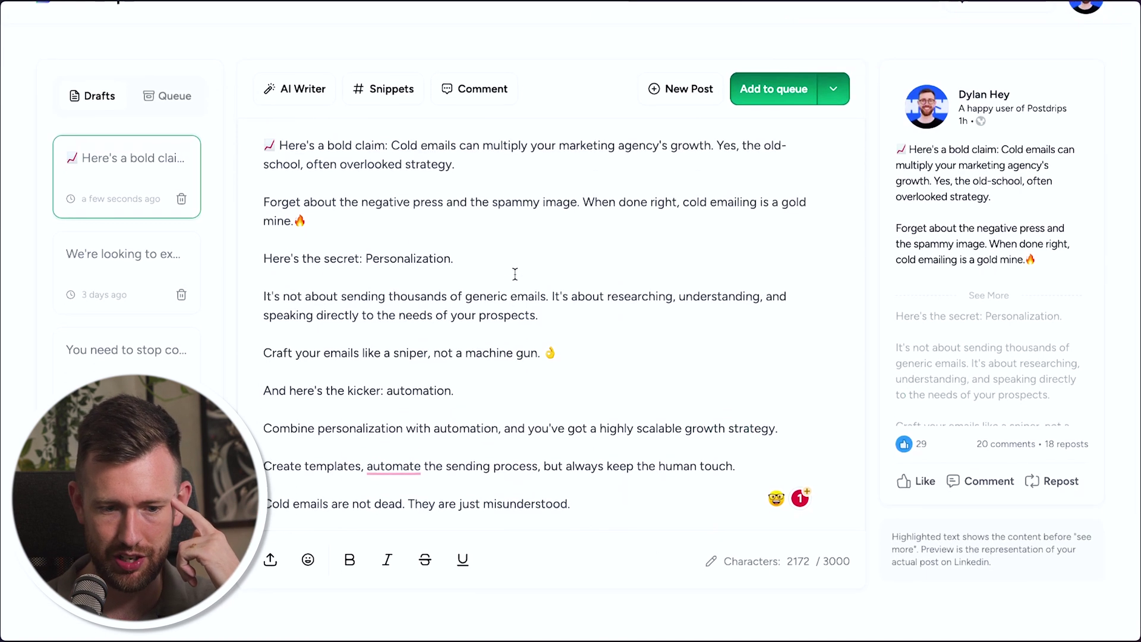
click(833, 88)
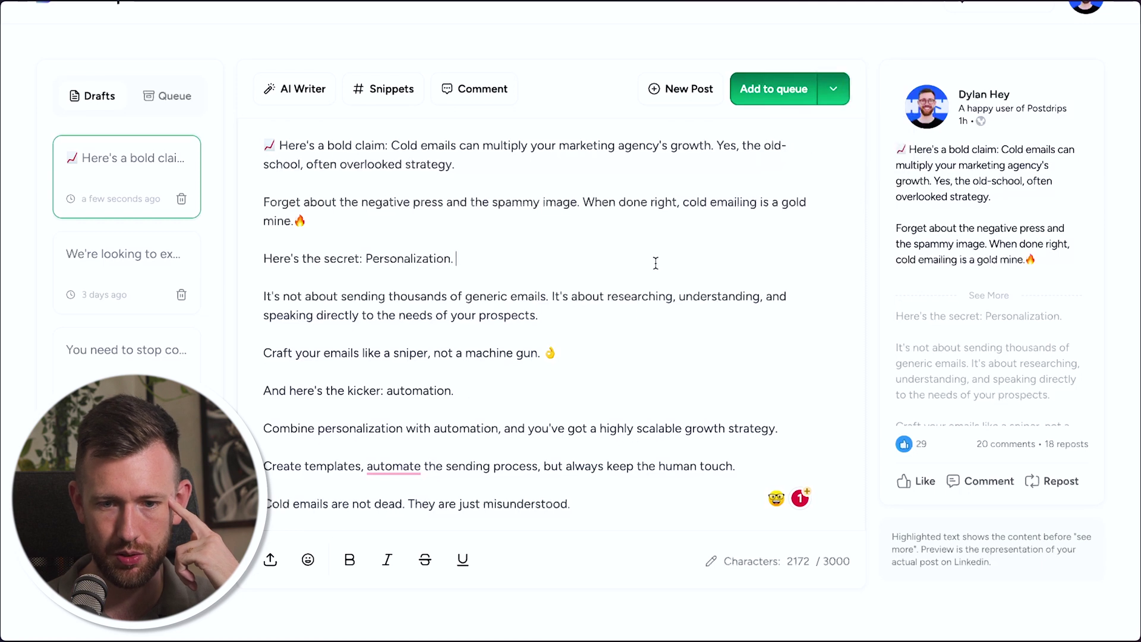
scroll(655, 263, up, 1)
click(308, 132)
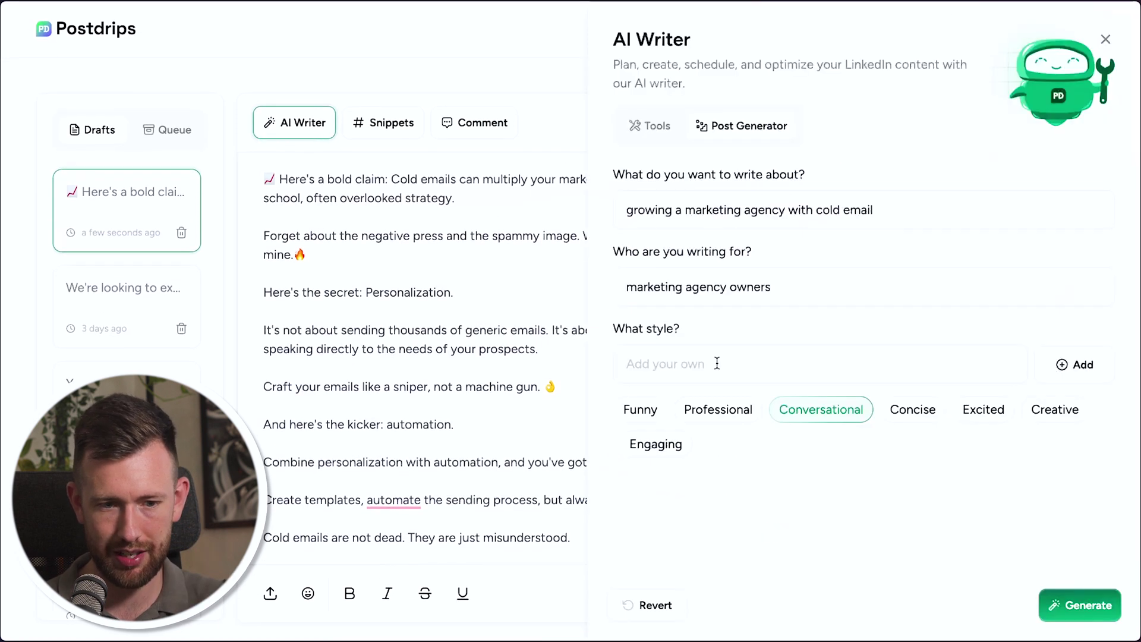
click(653, 123)
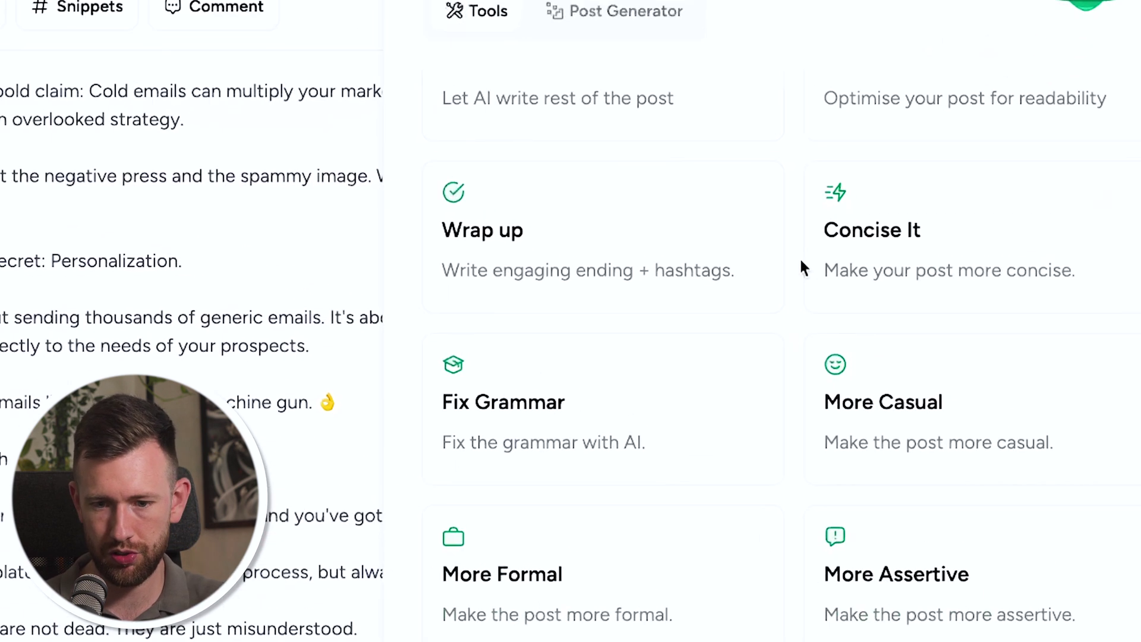
click(682, 268)
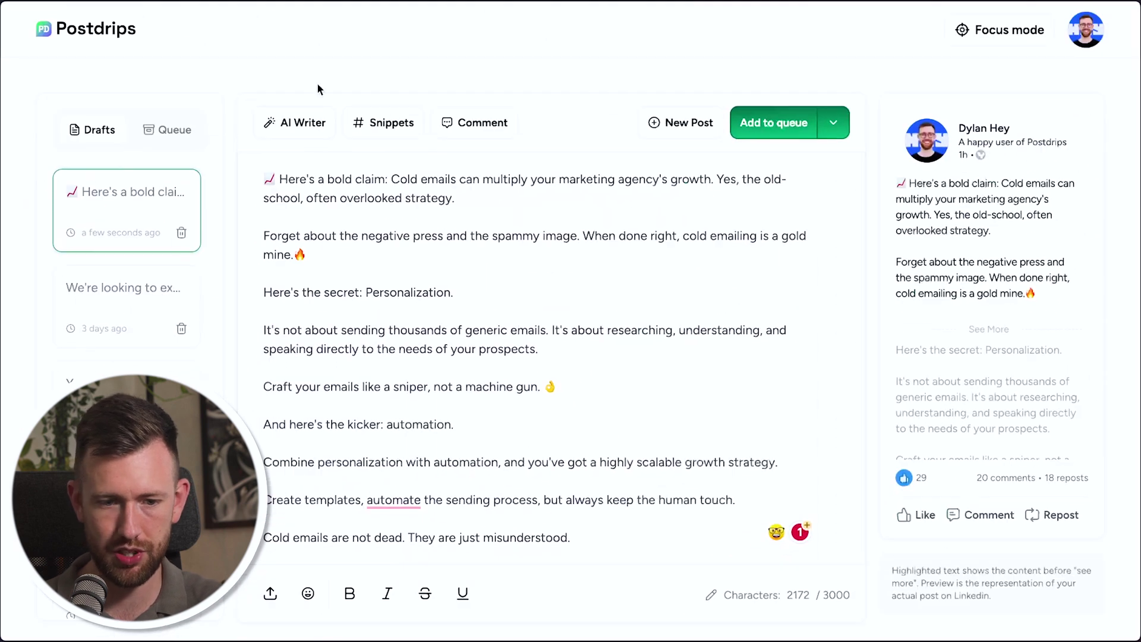
Open the saved SDR-hiring draft, then the draft about copying competitors' meme marketing.
click(136, 294)
scroll(138, 280, down, 4)
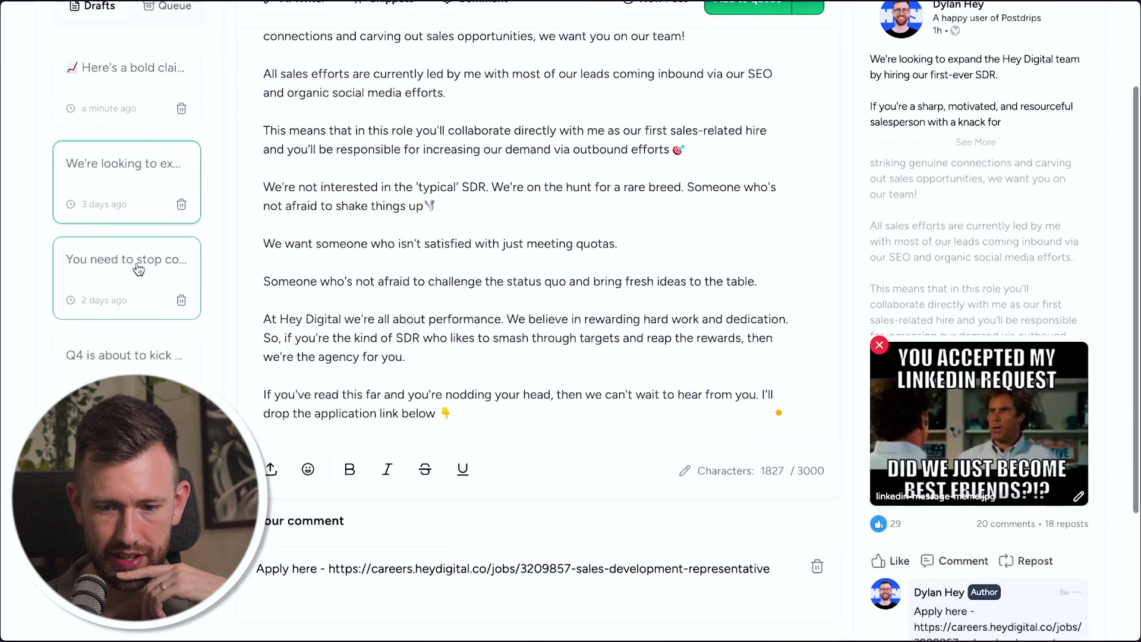
click(138, 269)
scroll(370, 301, down, 5)
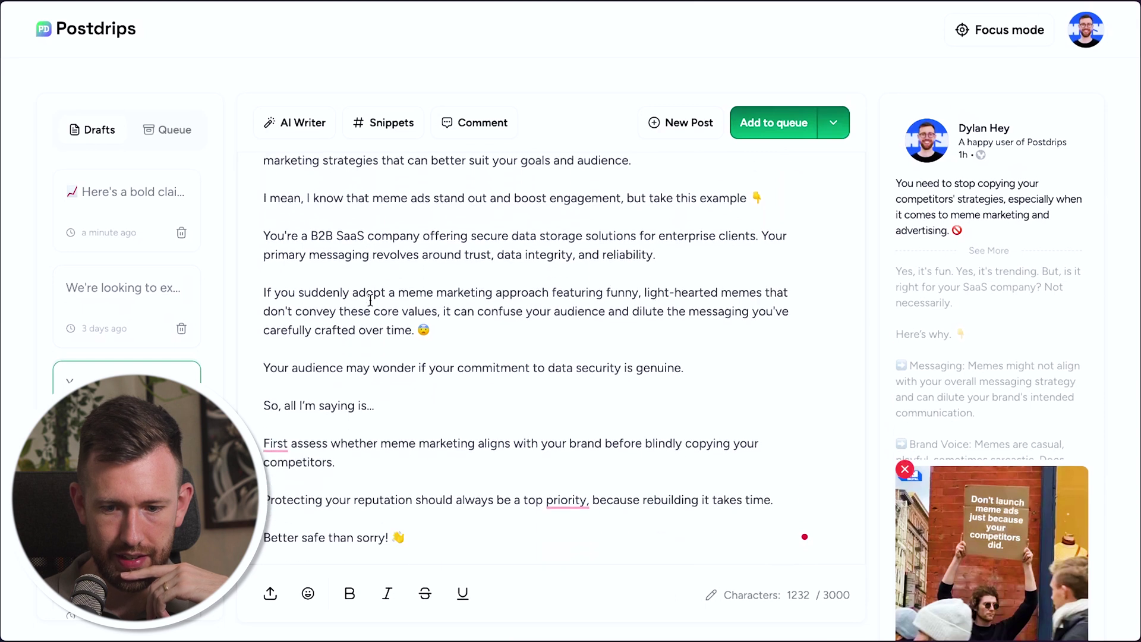
scroll(370, 300, up, 6)
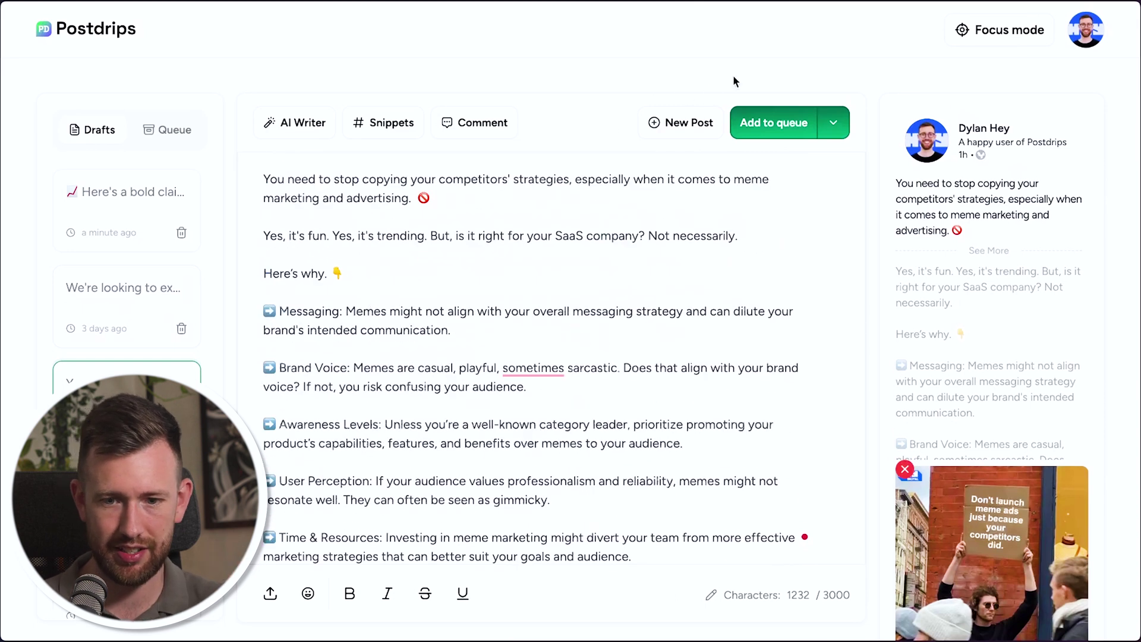